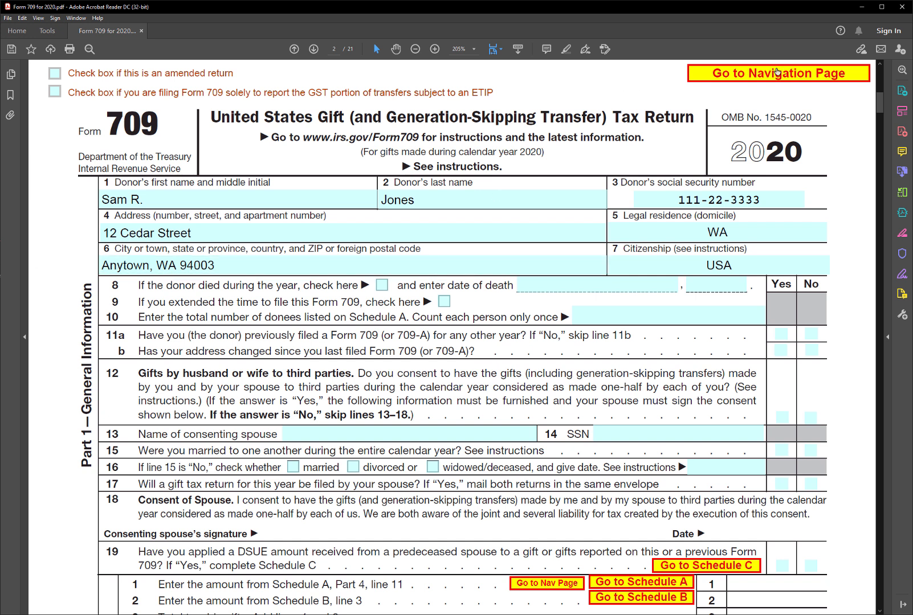
Step: Preview the form's navigation links by visiting the Navigation Page and Schedule B, and return to page 1
click(777, 74)
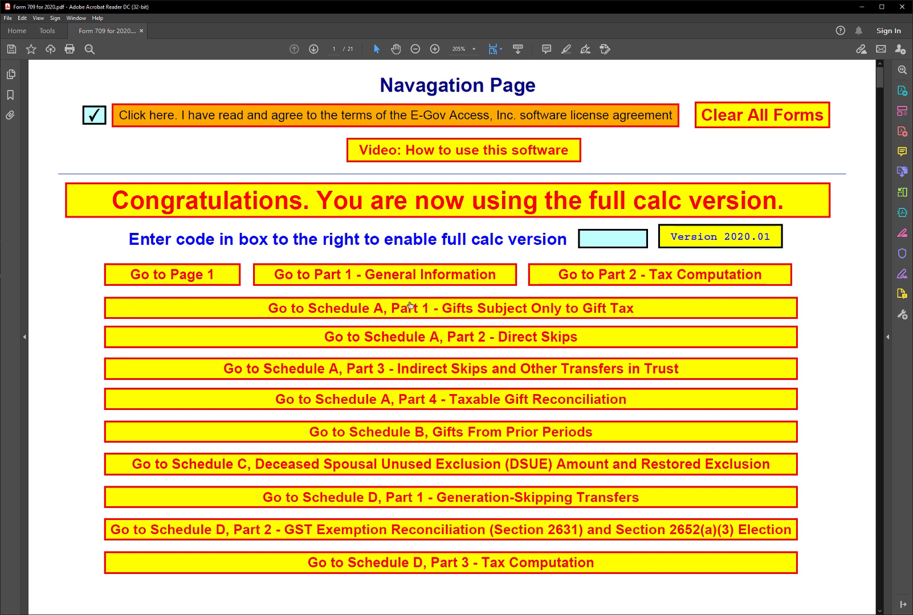
click(418, 432)
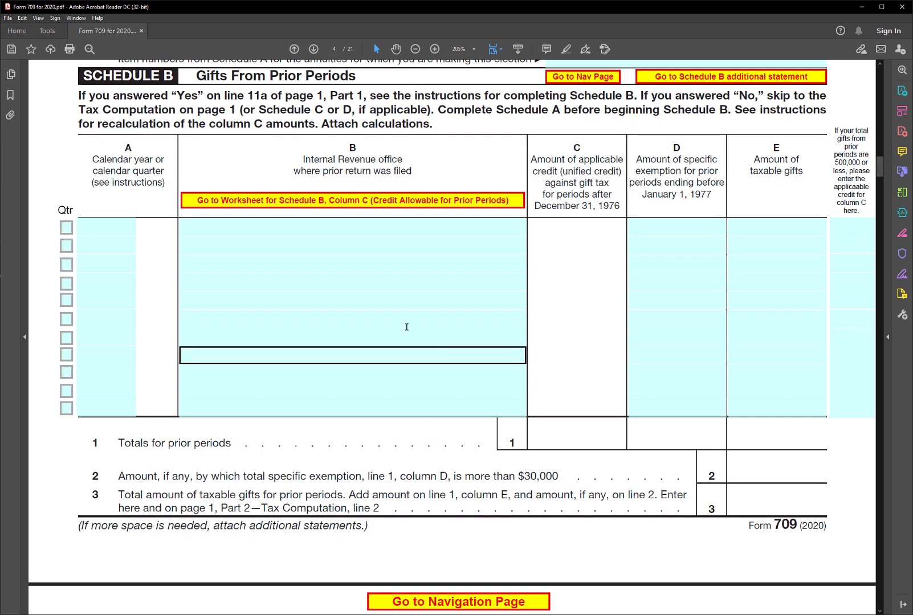
click(607, 76)
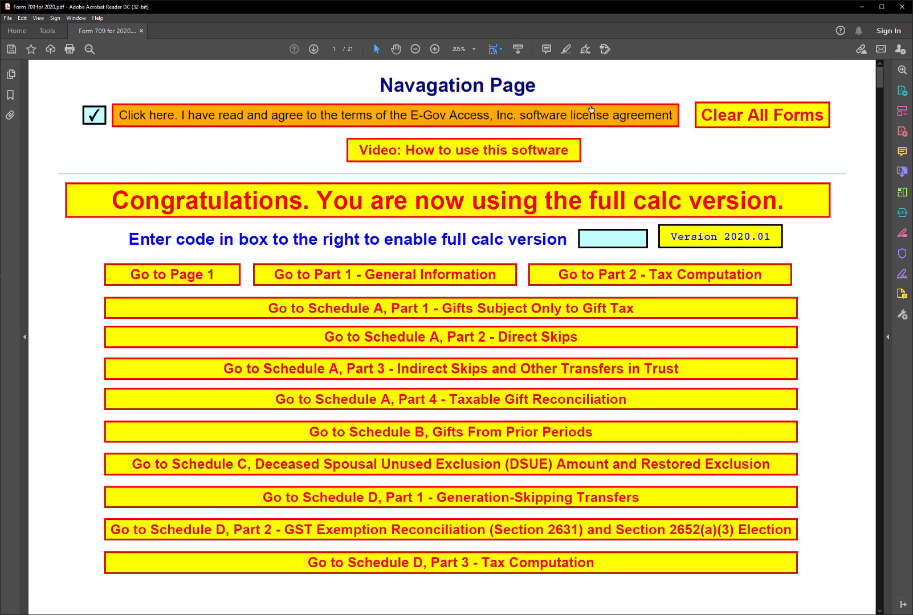
click(222, 278)
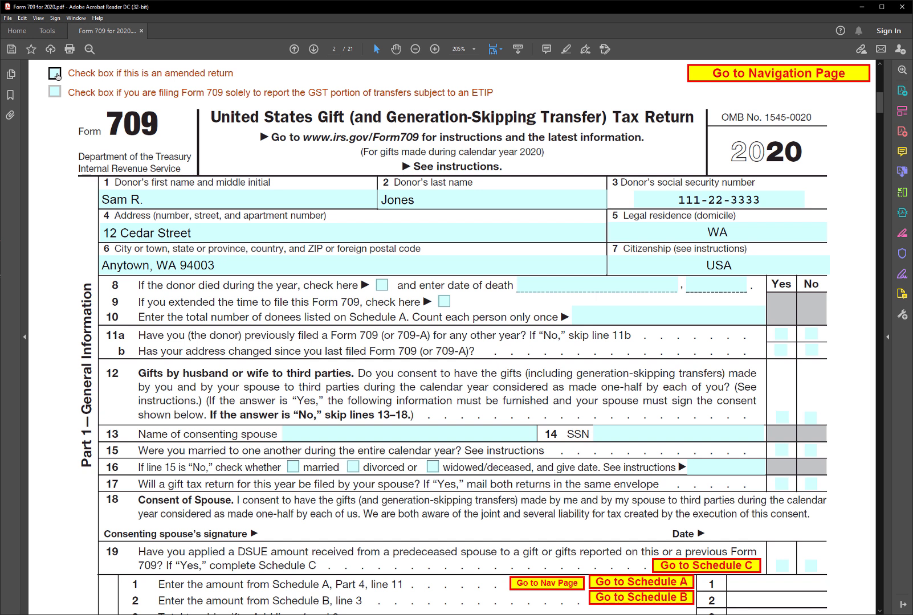
Step: Enter 1 on line 10 as the total number of donees listed on Schedule A
click(56, 74)
click(228, 238)
click(661, 203)
click(612, 320)
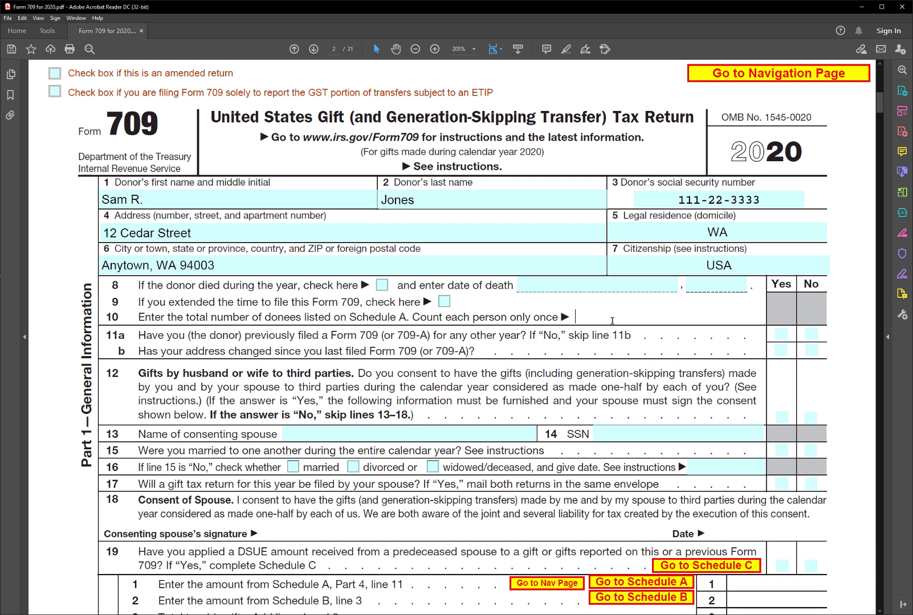
text(1)
click(597, 347)
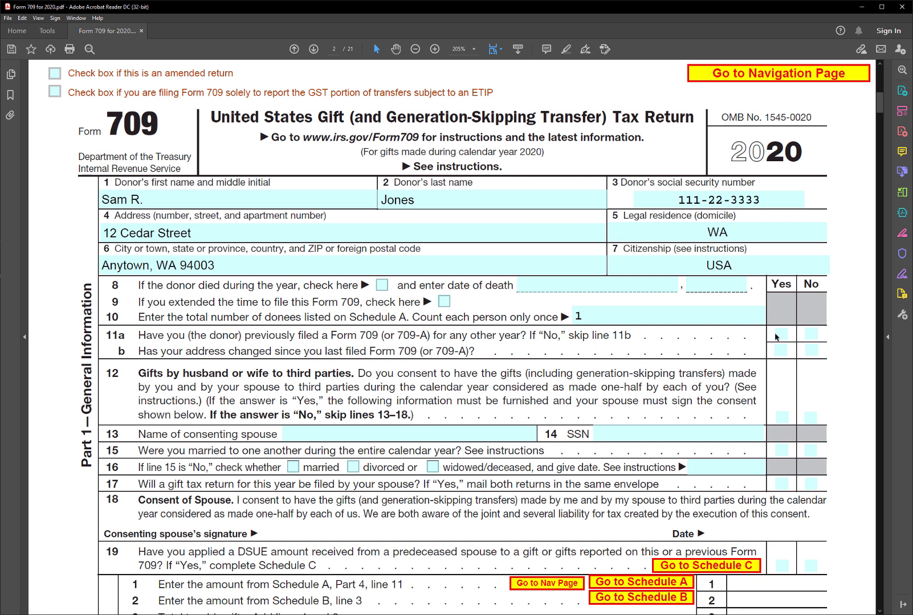
Step: Answer No to lines 11a, 11b, 12 and 19 of Part 1, General Information
click(810, 334)
click(810, 350)
click(811, 419)
click(810, 567)
Step: Go to Schedule A, Part 1 and answer No to the valuation discount question on line A
click(705, 77)
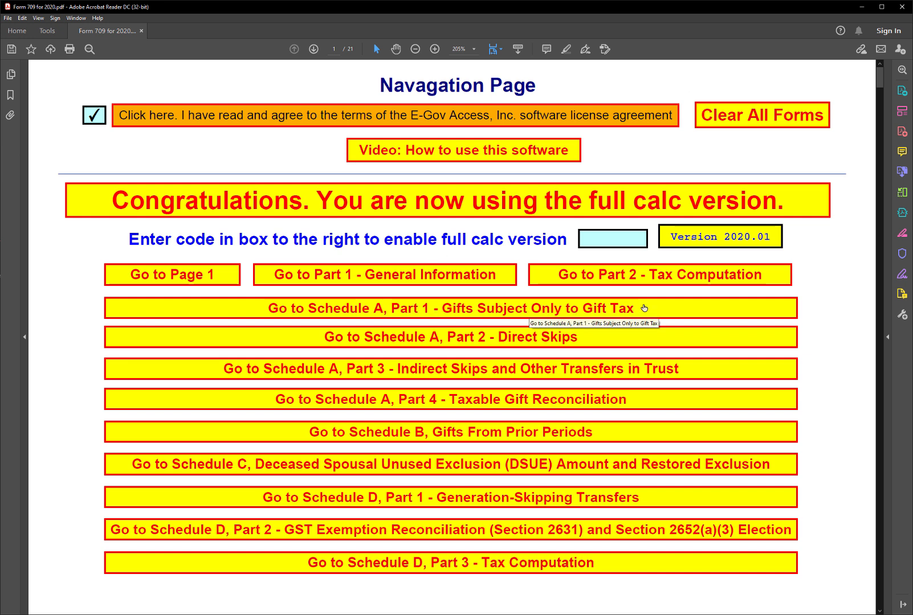
click(644, 307)
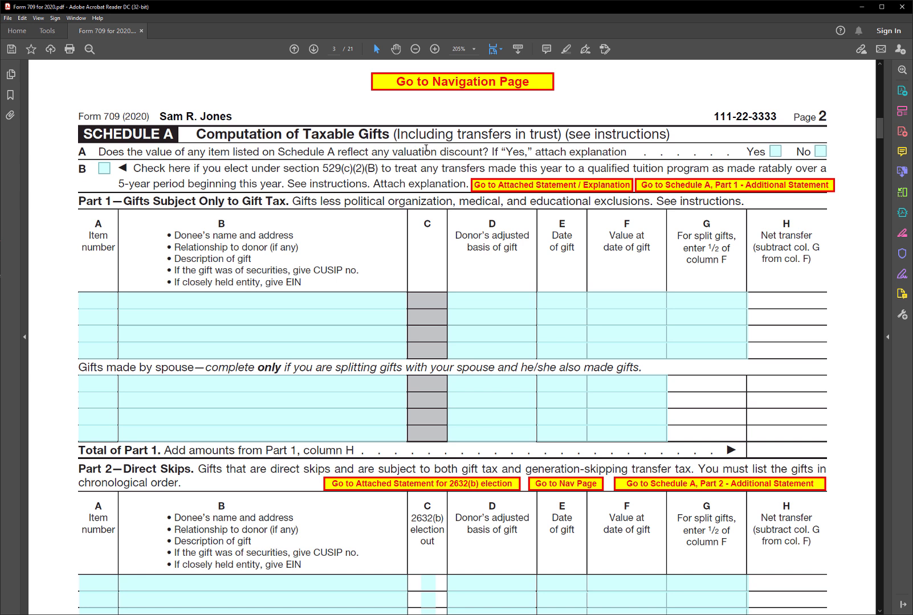
click(820, 151)
Step: Enter gift item 1 in Schedule A, Part 1 with the donee's name, full address and the description "Cash to son"
click(109, 301)
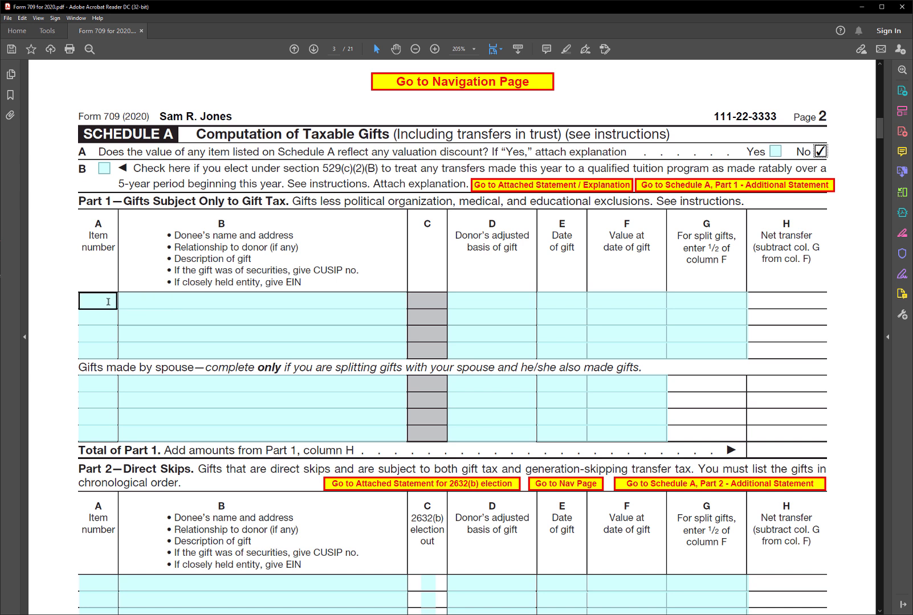
text(1)
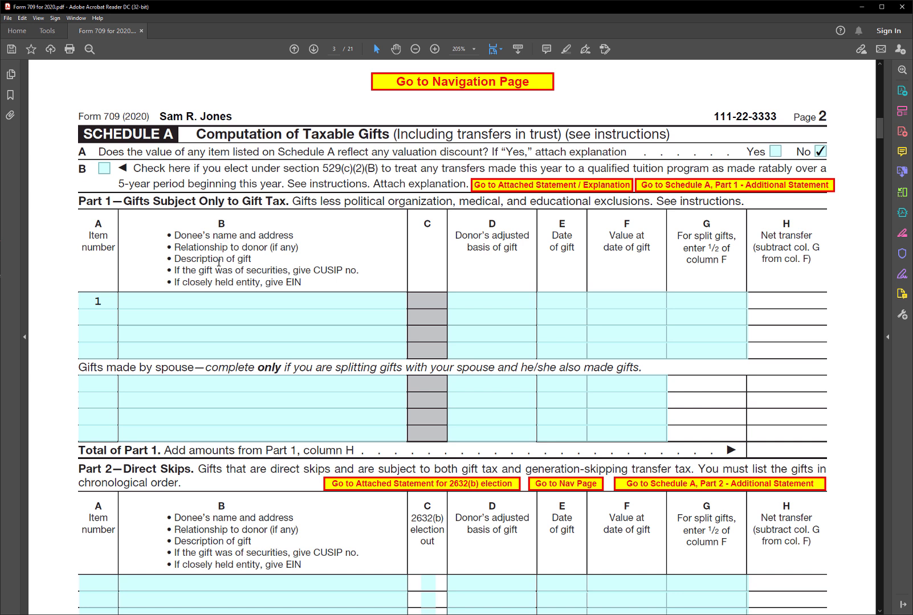
click(201, 300)
text(Ed Jones)
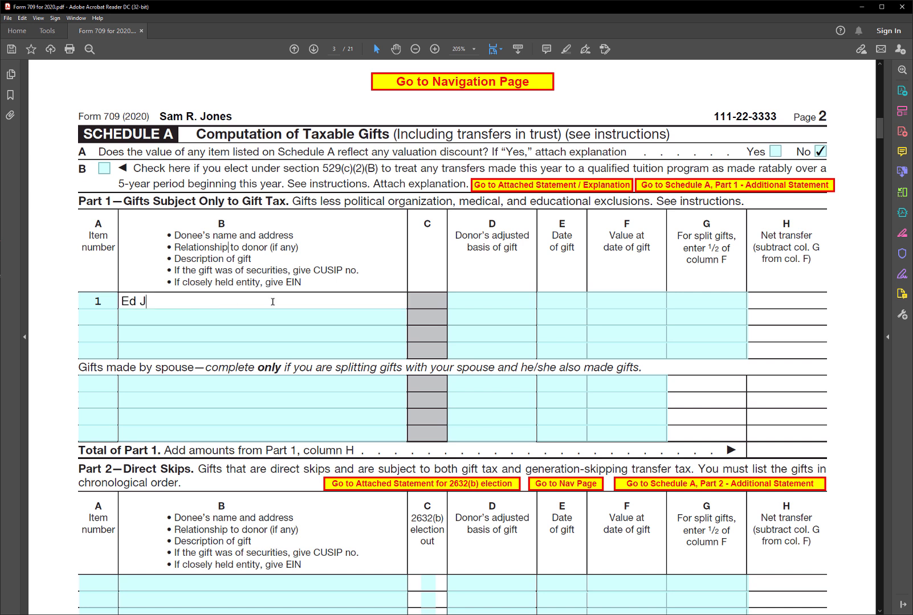
click(256, 320)
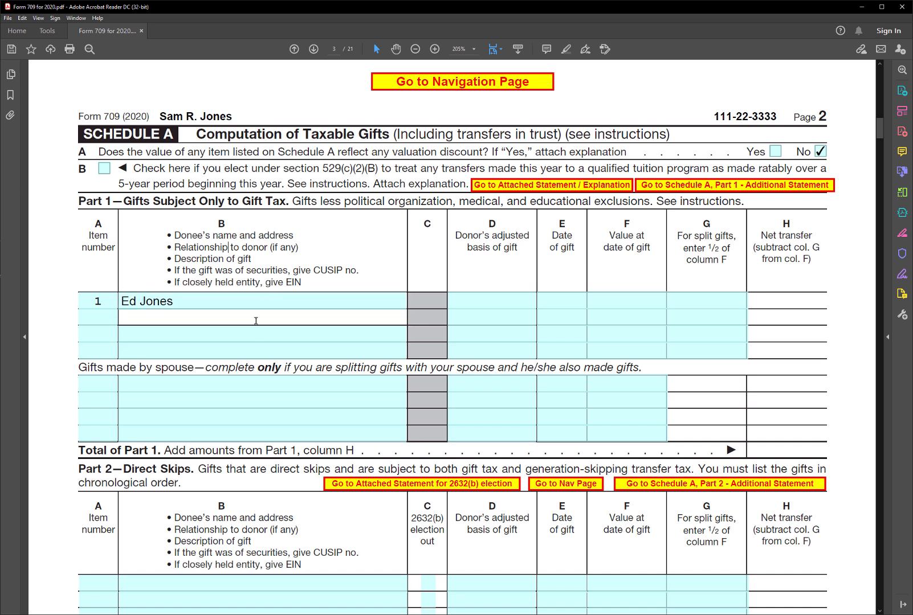
text(12 Cedar Street)
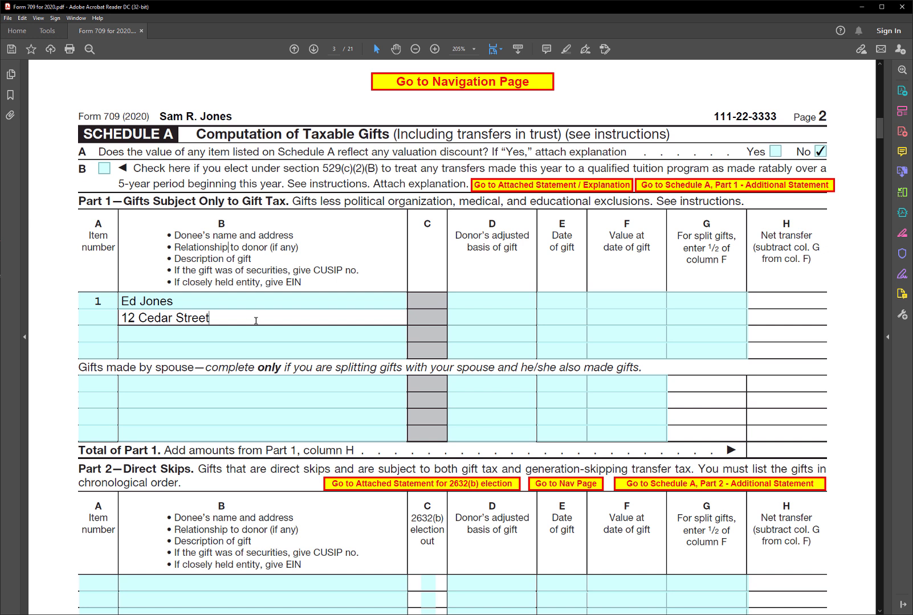
click(256, 333)
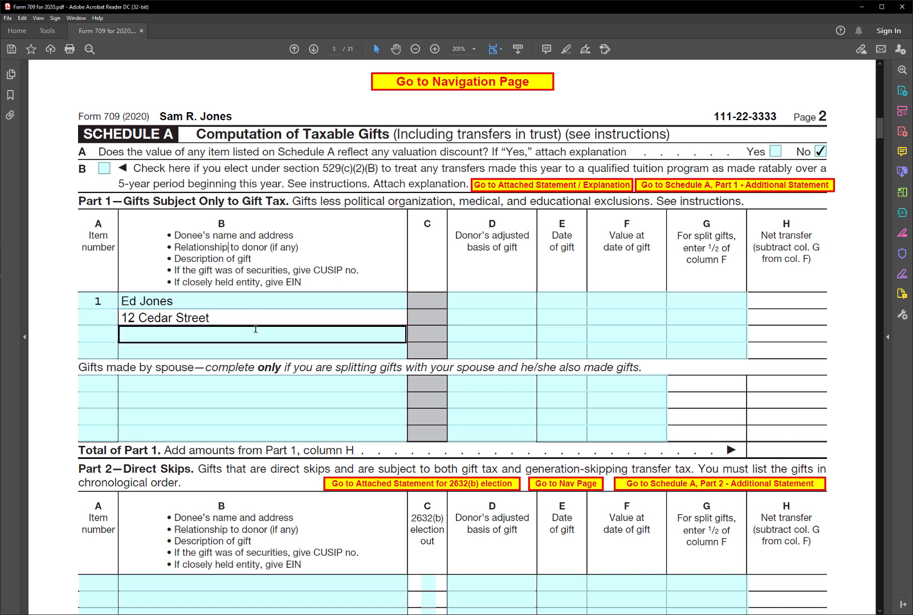
text(A)
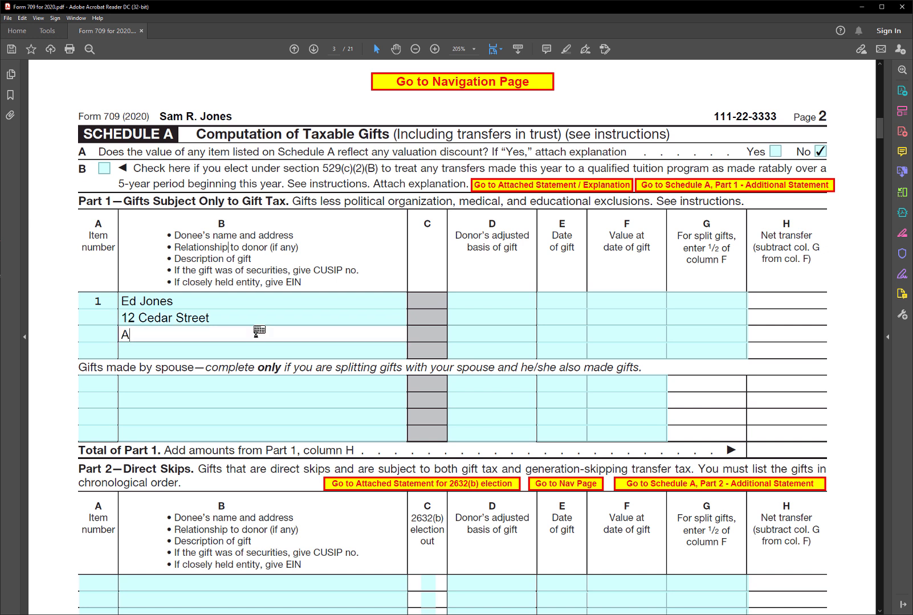
text(nytown, WA 94003)
click(236, 346)
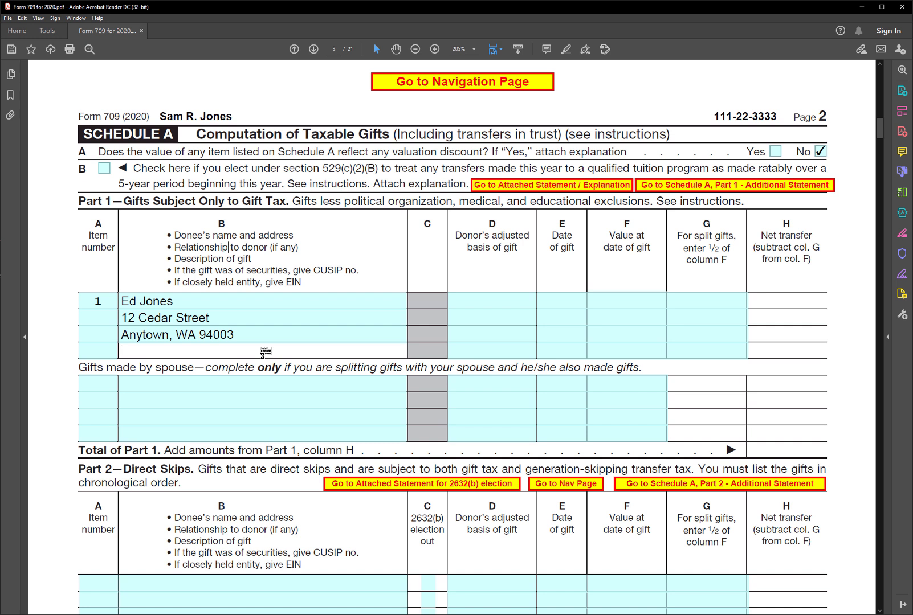
text(Cash to son)
Step: Give item 1 an adjusted basis of 5,000,000, a gift date of 10/15/2020 and a value at date of gift of 5,000,000
click(492, 302)
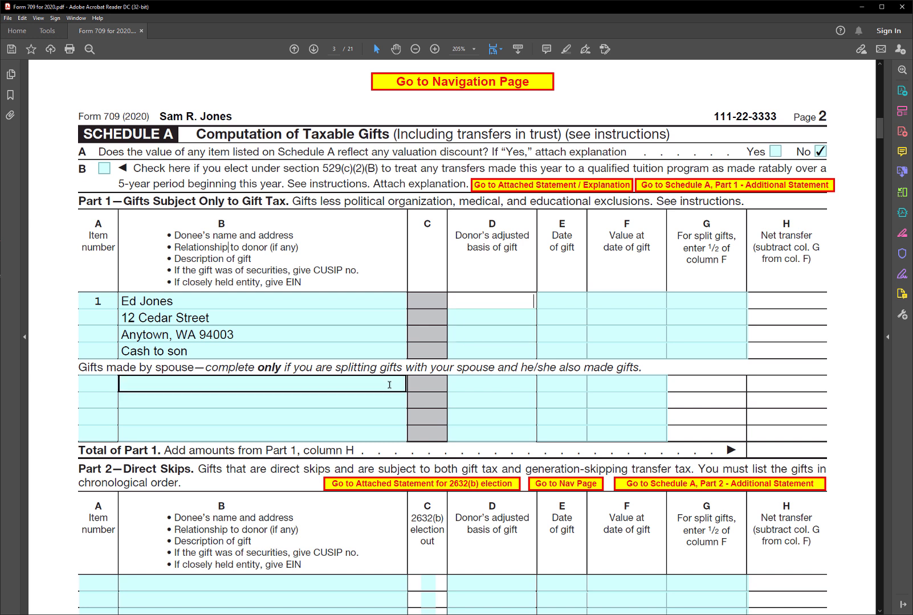
text(5000000)
key(Return)
click(561, 300)
text(12/1)
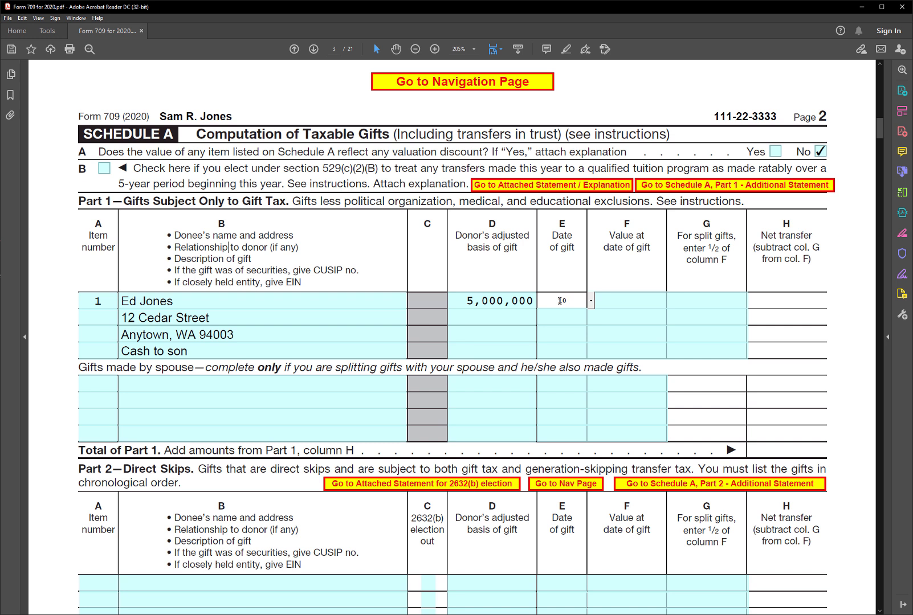
text(5/2020)
click(605, 296)
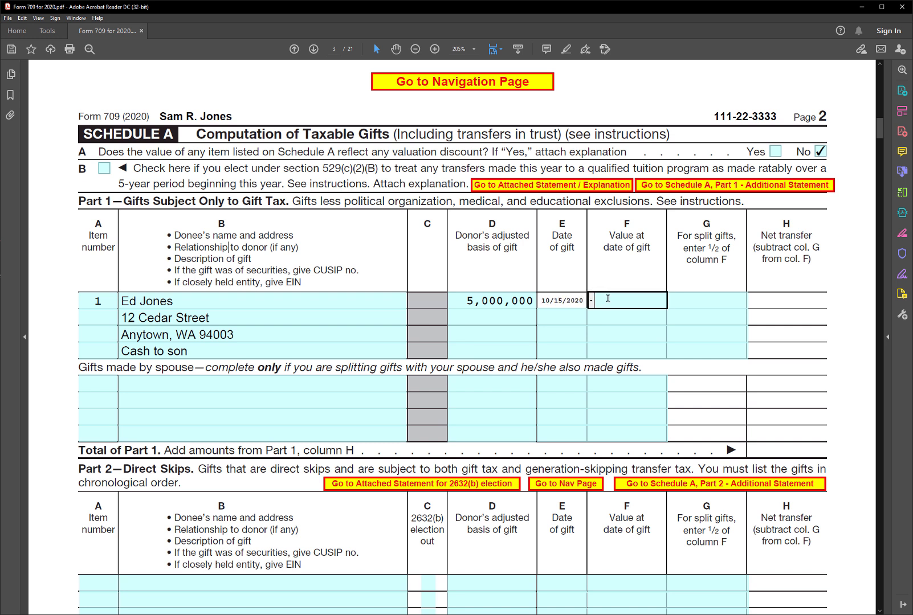
text(5000000)
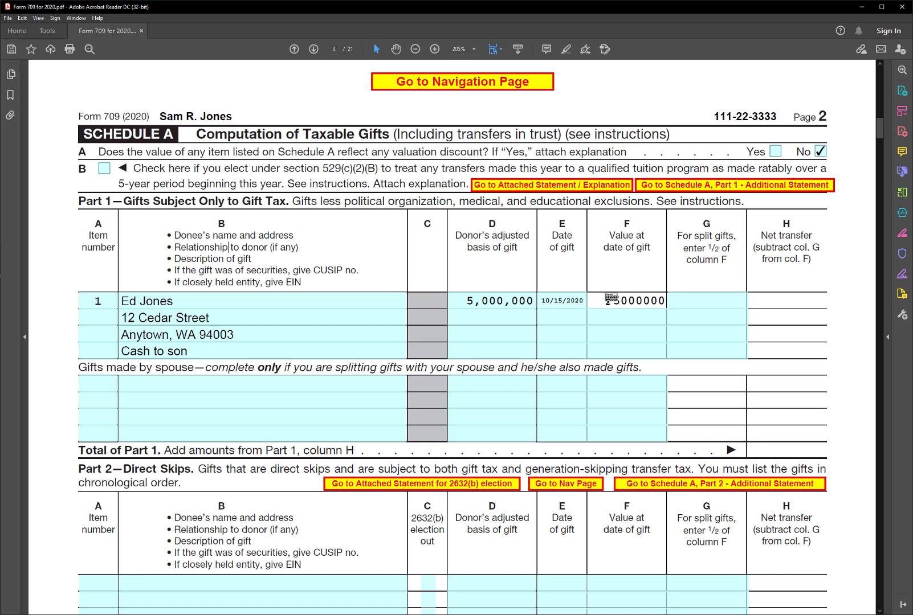
key(Return)
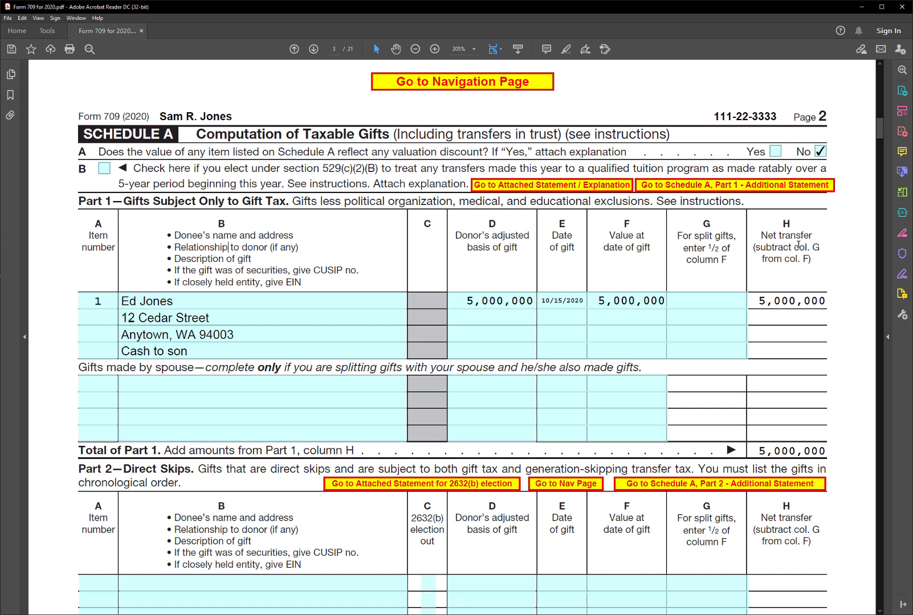
click(292, 441)
click(146, 450)
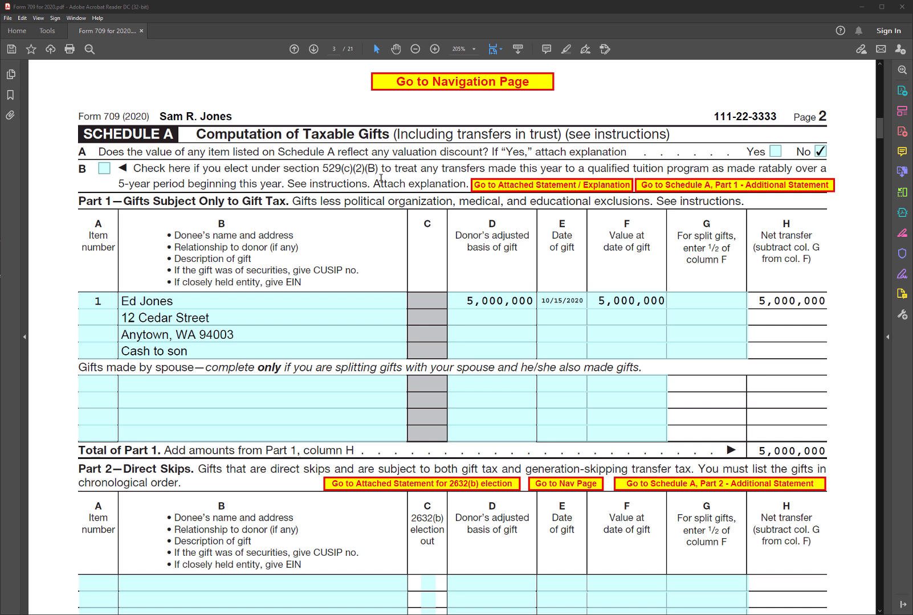
Step: In Schedule A, Part 4, enter 15,000 on line 2 as the total annual exclusions
click(536, 83)
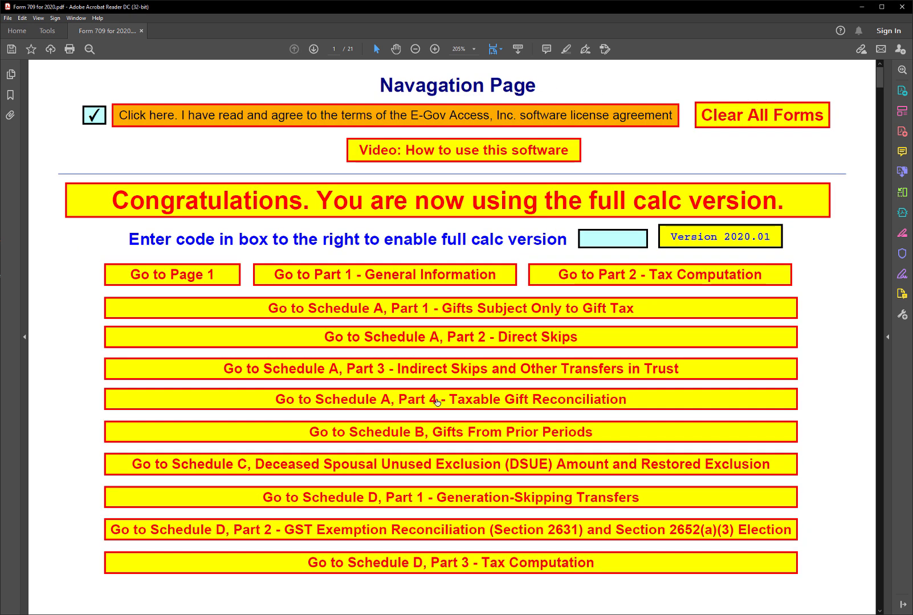
click(502, 400)
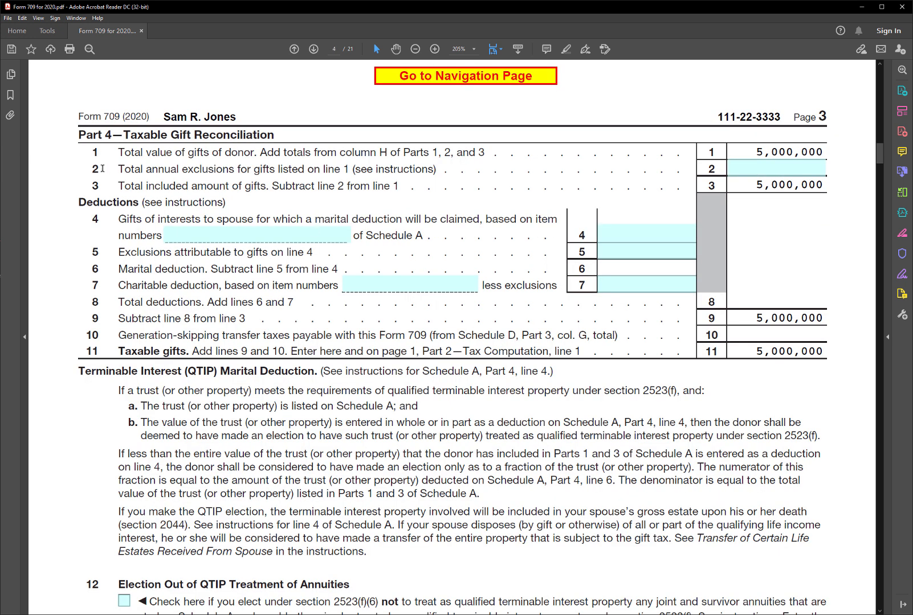
click(740, 166)
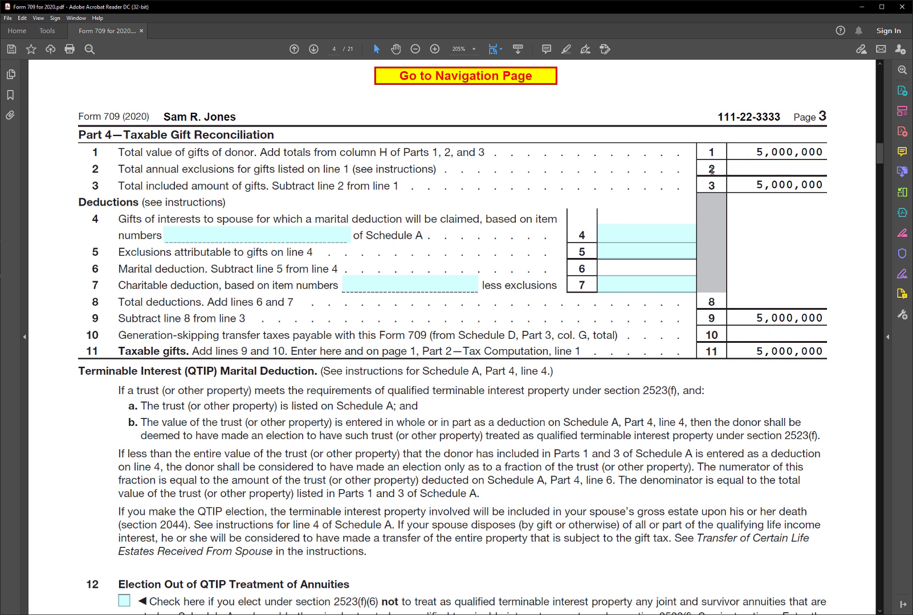
text(15000)
key(Return)
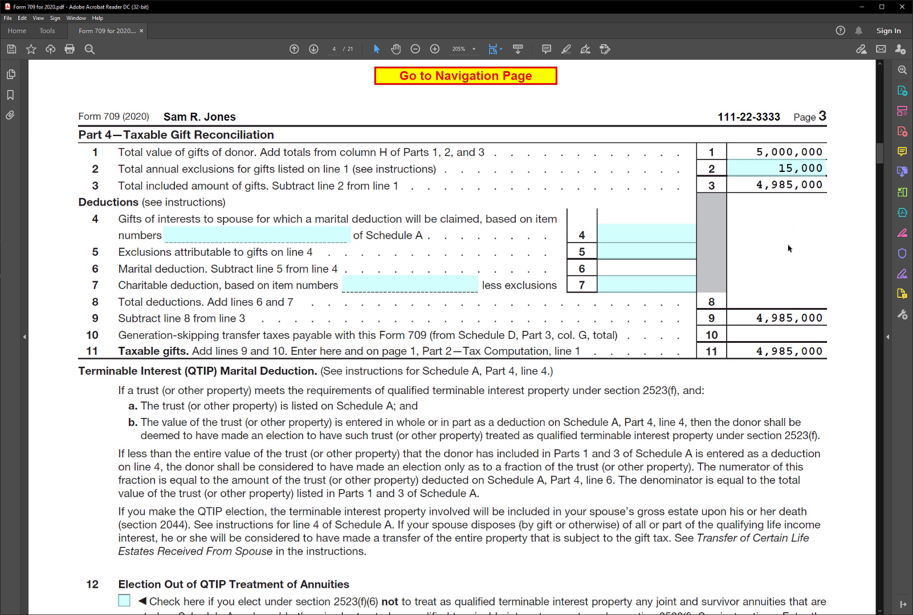
Step: Review Part 2, Tax Computation, and read the instructions for the line 7 applicable credit amount
click(545, 77)
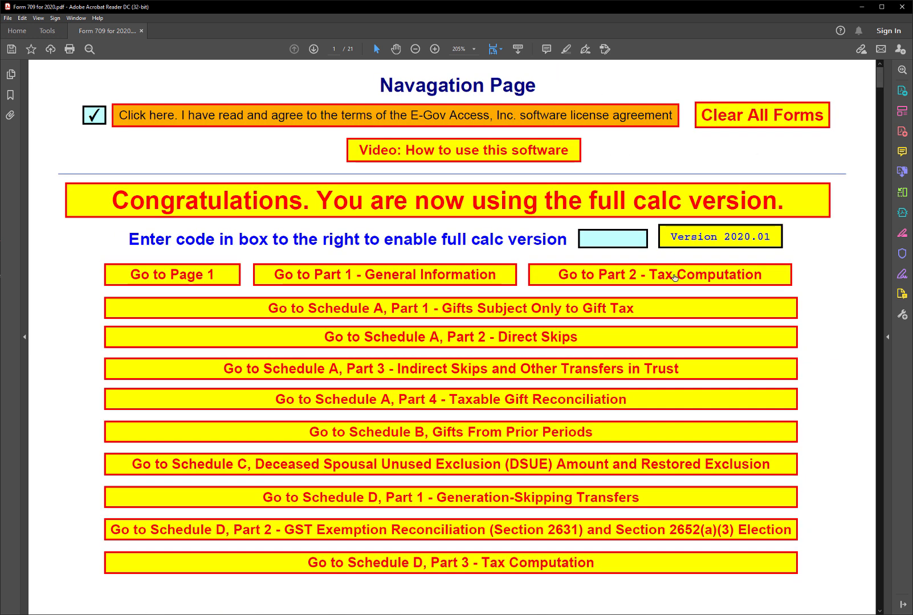
click(636, 275)
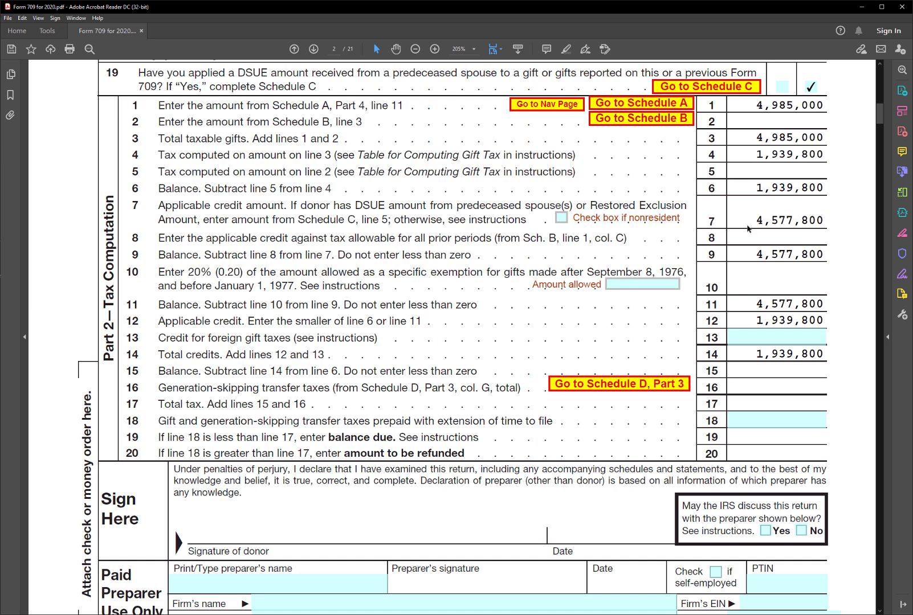
click(787, 205)
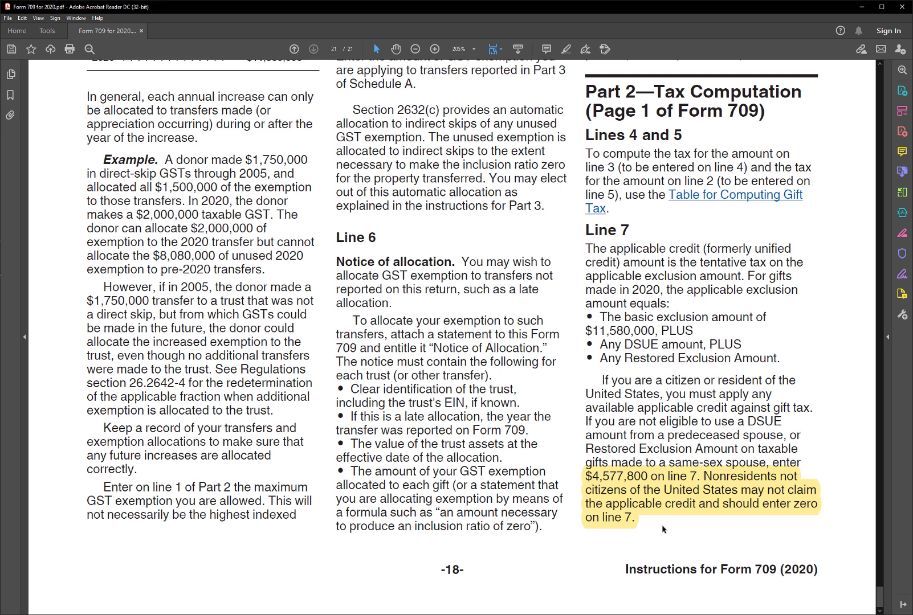
click(739, 218)
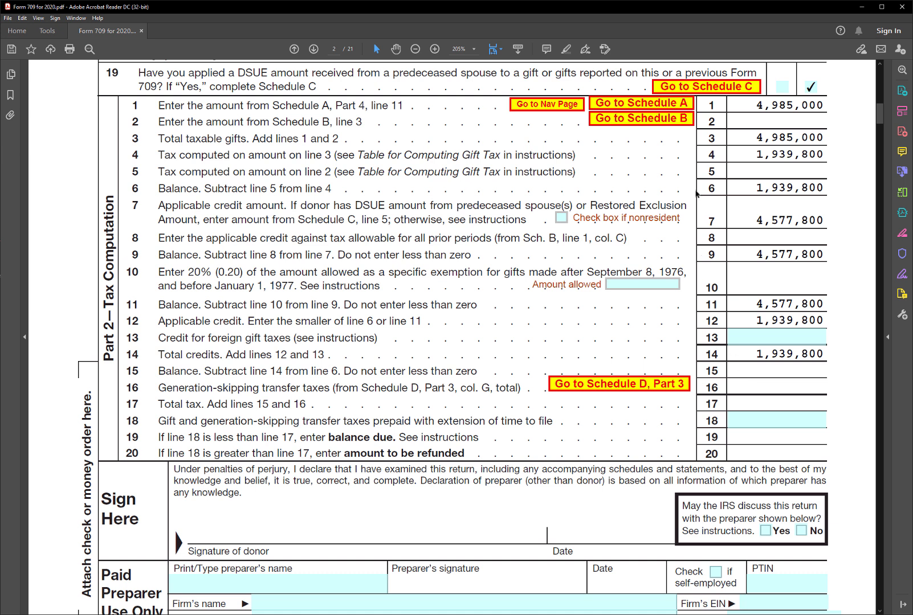
Step: Try the nonresident option on line 7 of the Tax Computation and turn it back off
click(560, 218)
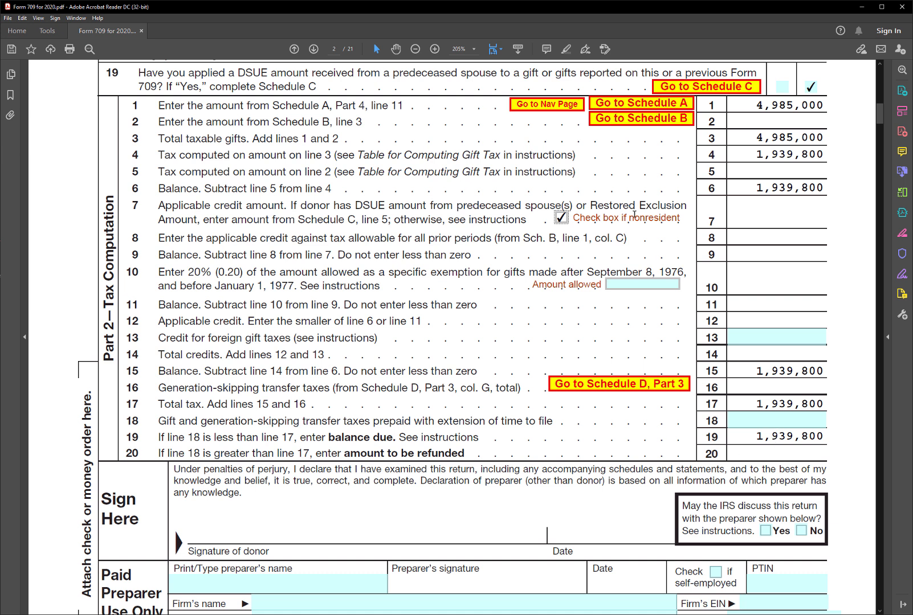
click(562, 217)
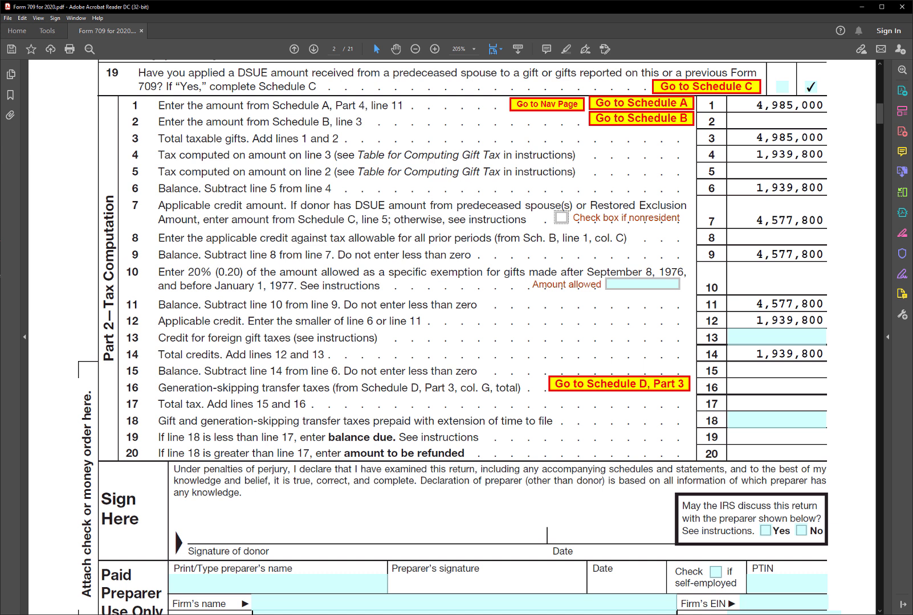
Step: In the first row of Schedule B, enter 2019 as the calendar year and 1,000,000 as the amount of taxable gifts
click(608, 119)
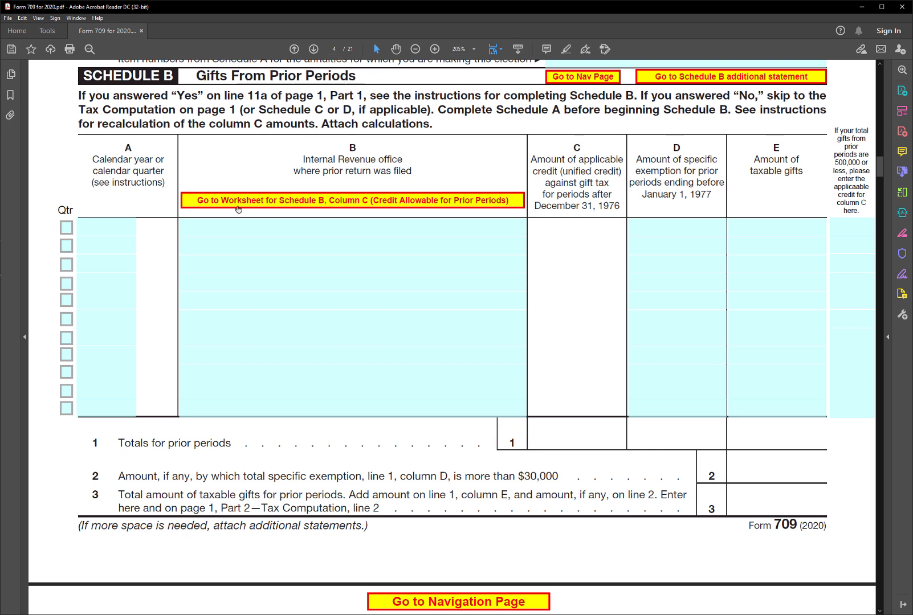
click(122, 226)
text(2019)
key(Return)
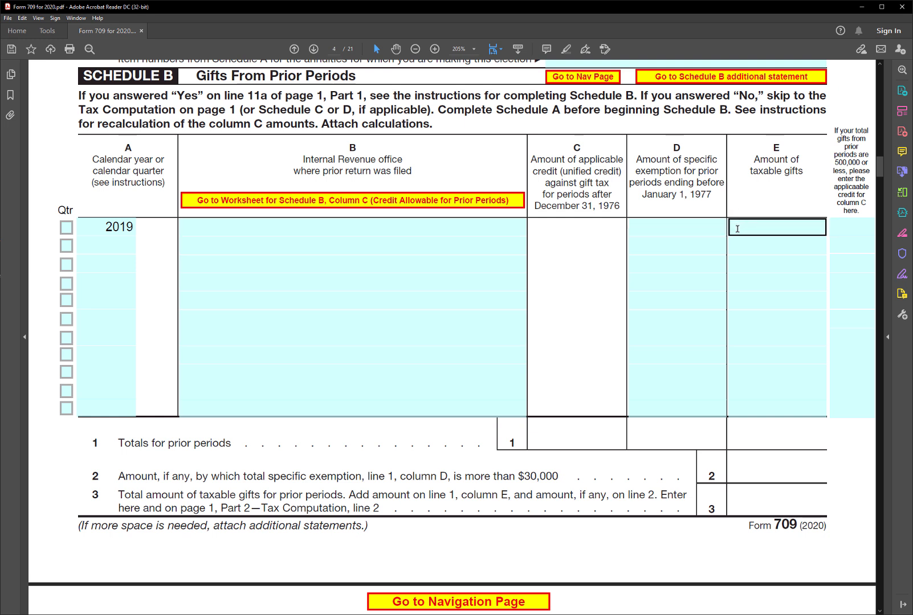
click(737, 228)
text(1000000)
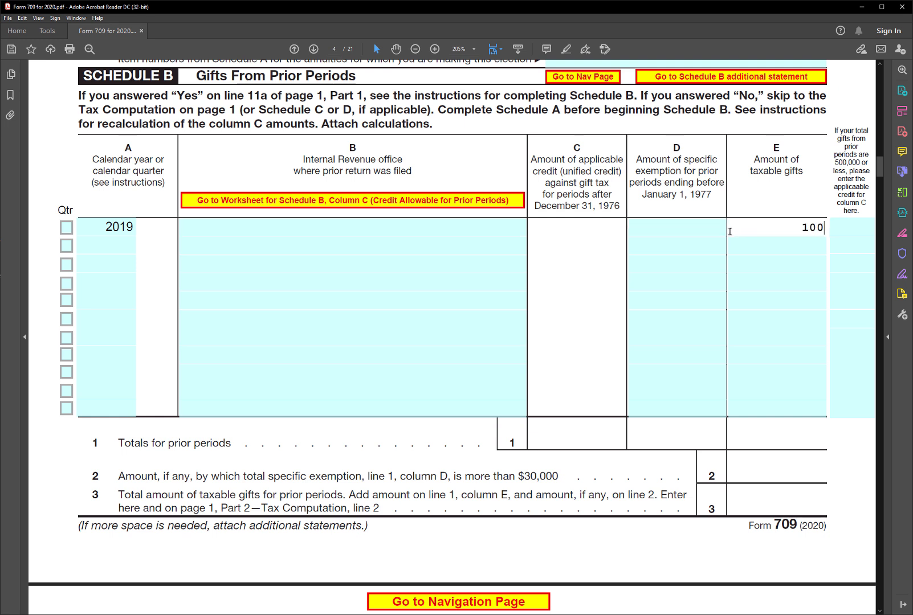
key(Return)
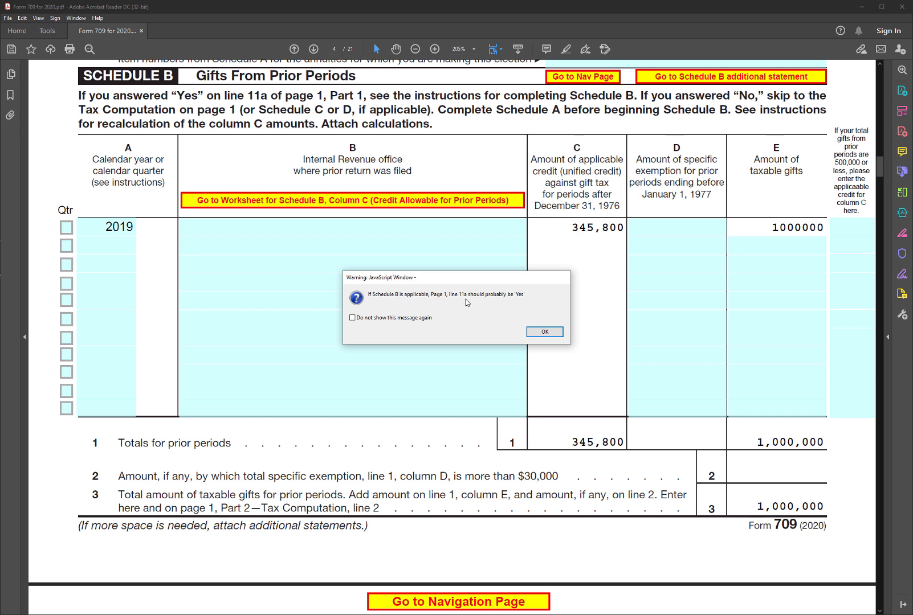
click(558, 334)
Step: In Part 1, General Information, answer Yes on line 11a about previously filing a Form 709
click(606, 77)
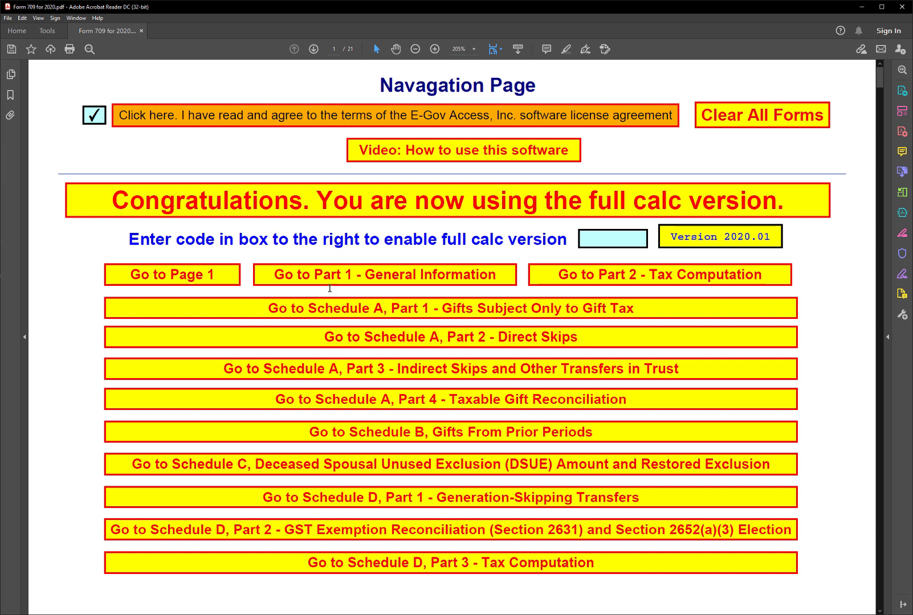
click(228, 275)
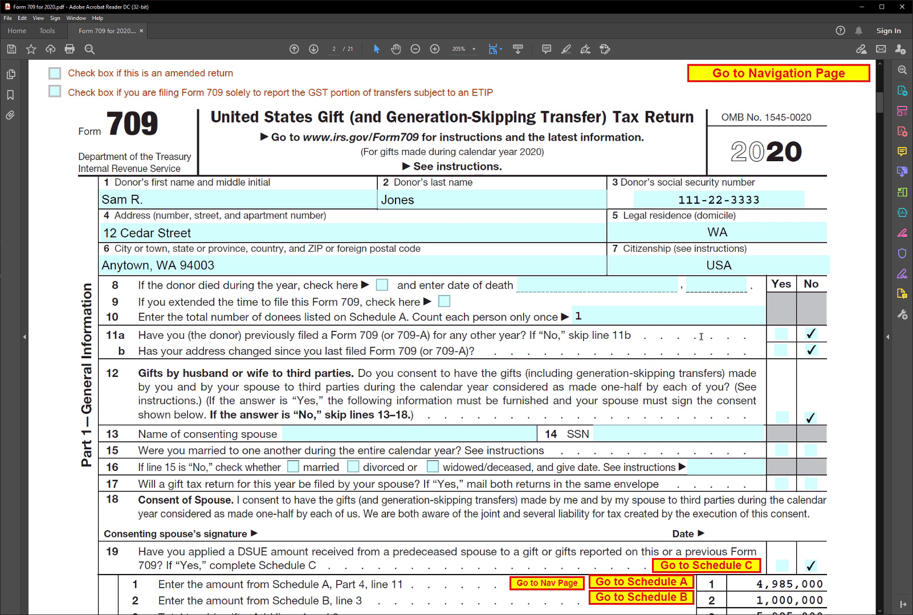
click(781, 335)
click(789, 266)
Step: In Schedule B, enter Ogden as the Internal Revenue office where the 2019 return was filed
click(737, 77)
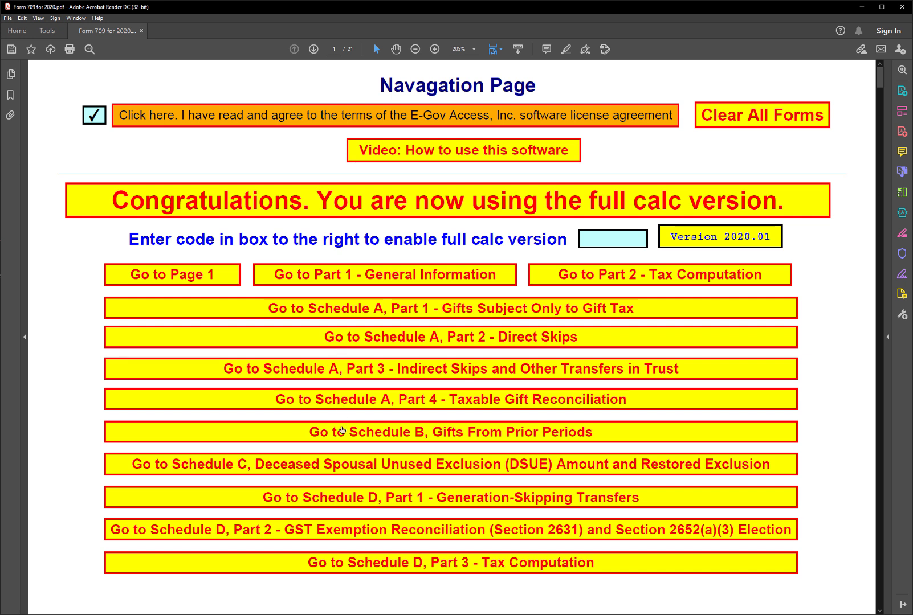
click(342, 430)
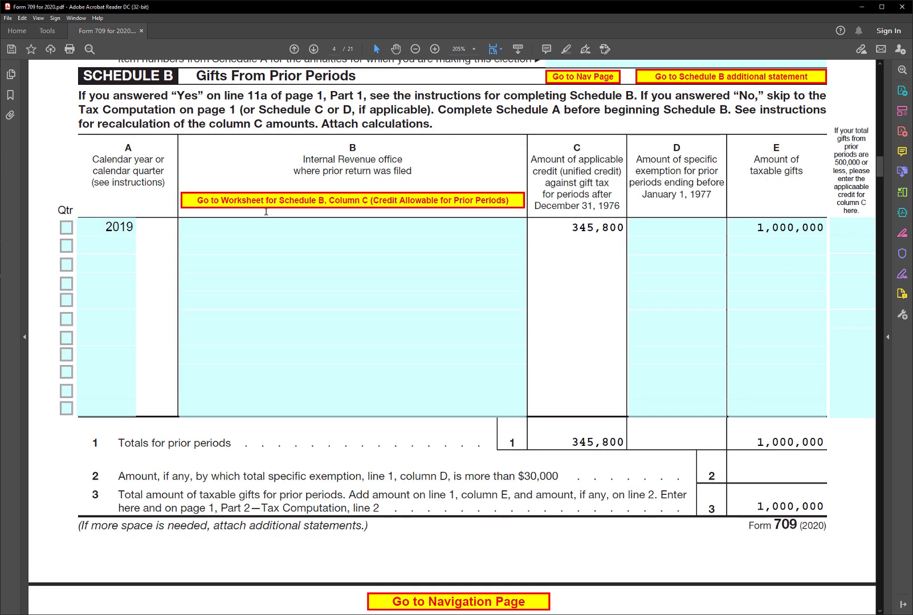
click(284, 228)
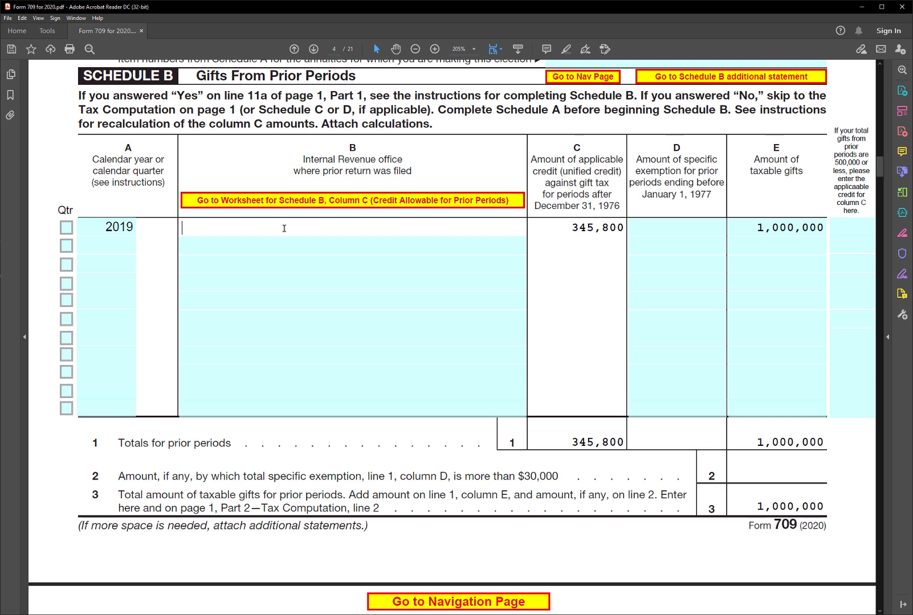
text(Ogden)
key(Return)
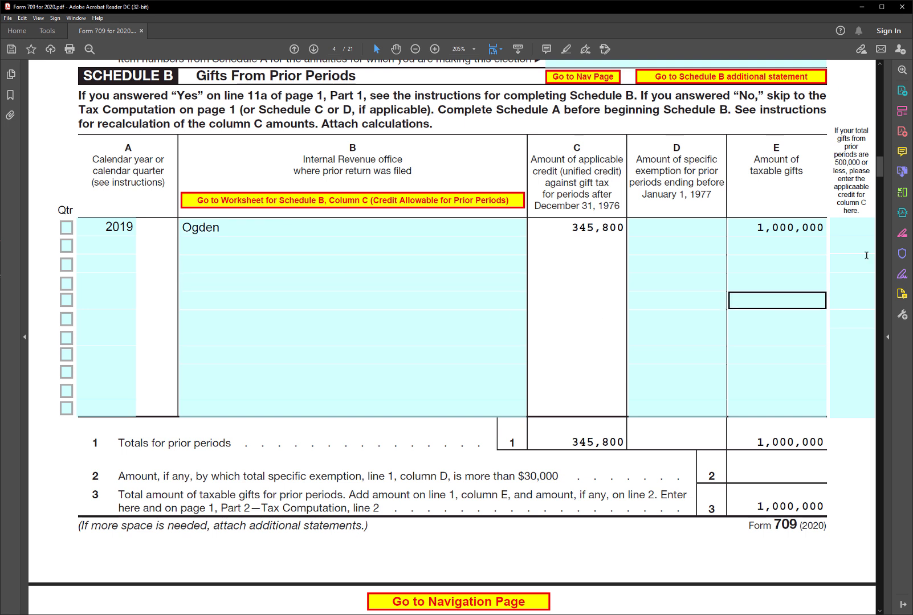
Step: Set the 2019 amount of taxable gifts in Schedule B, column E to 10,000,000
drag(751, 226, 866, 235)
text(10000000)
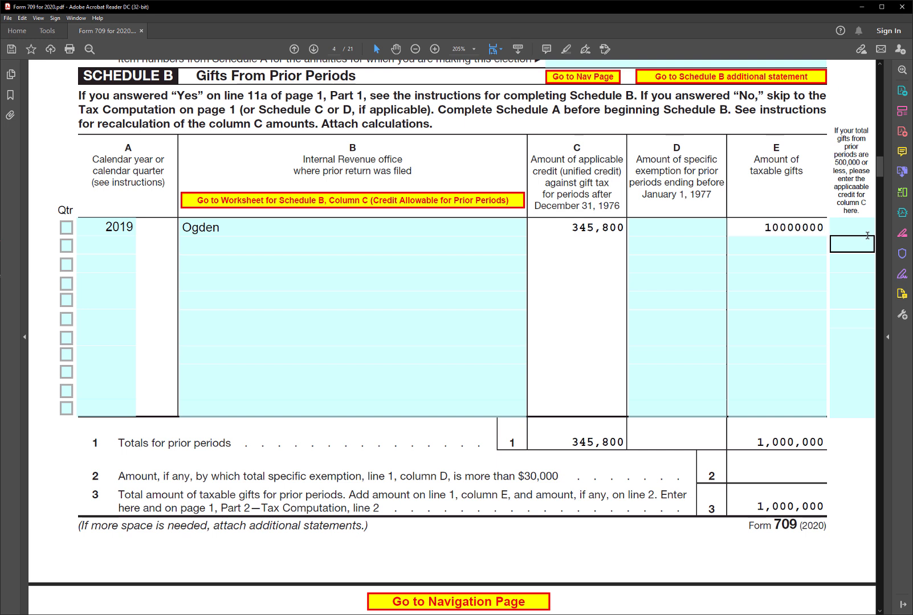
key(Return)
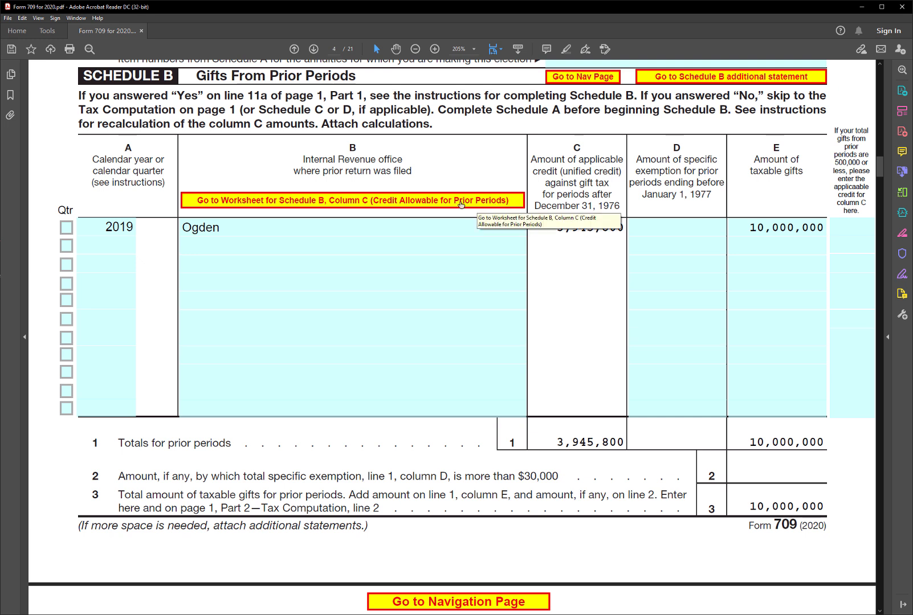
Step: Review the worksheet for Schedule B, Column C (Credit Allowable for Prior Periods) and return to Schedule B
click(451, 201)
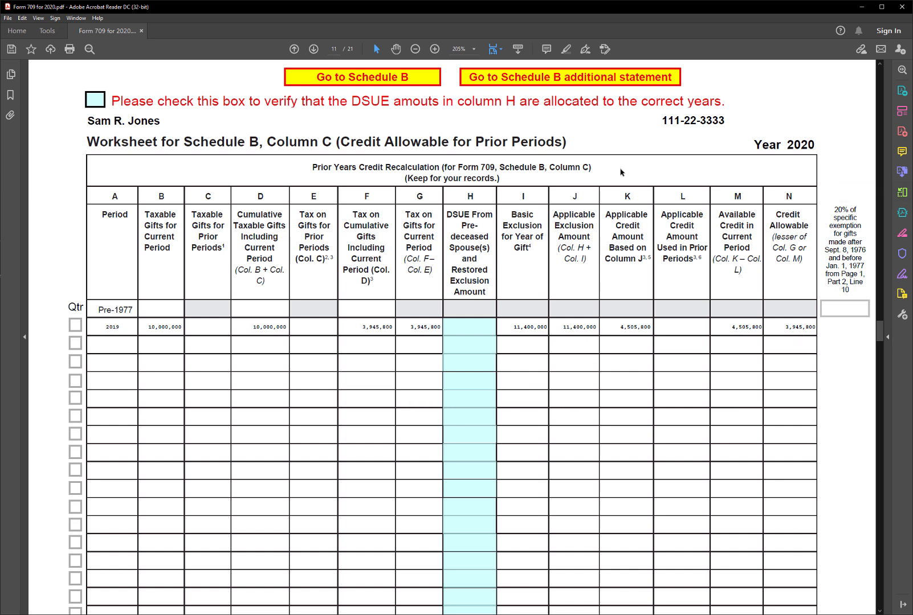
click(415, 79)
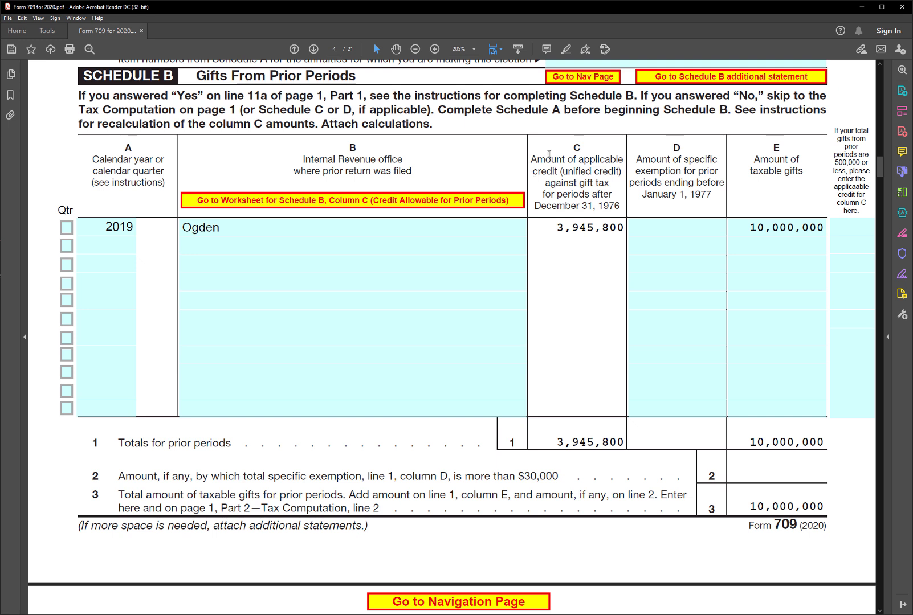
Step: Check the Part 2 Tax Computation with the prior-period gifts included, and save the form
click(596, 82)
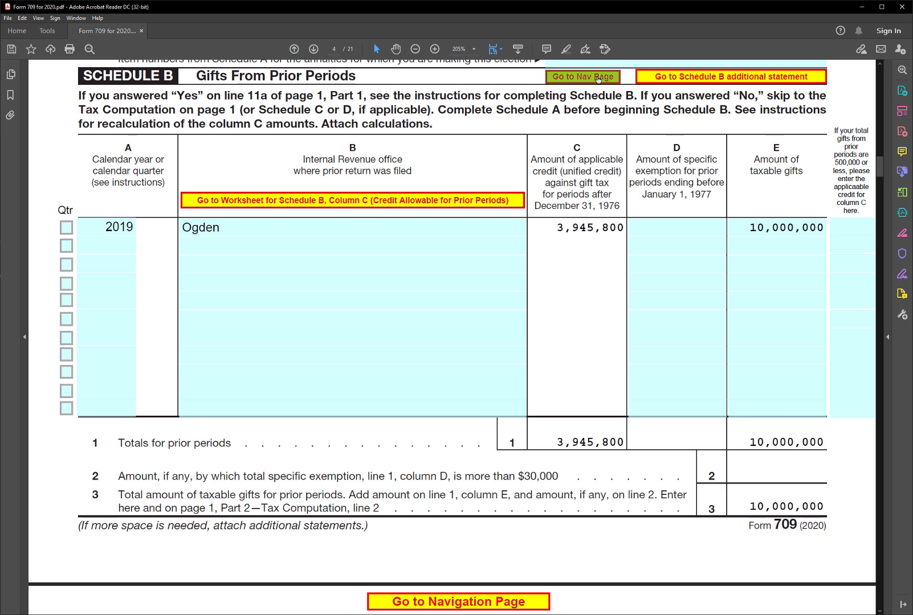
click(655, 275)
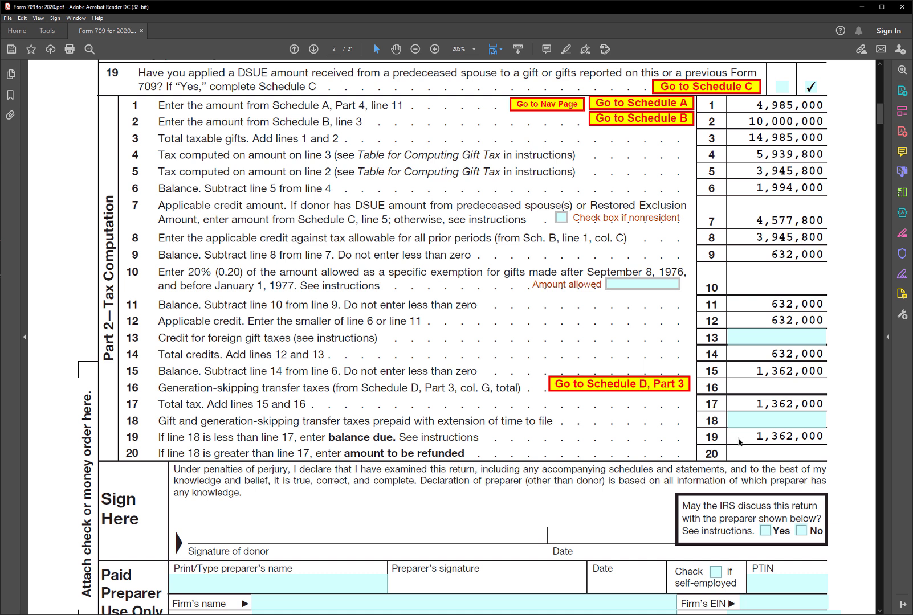
key(ctrl+s)
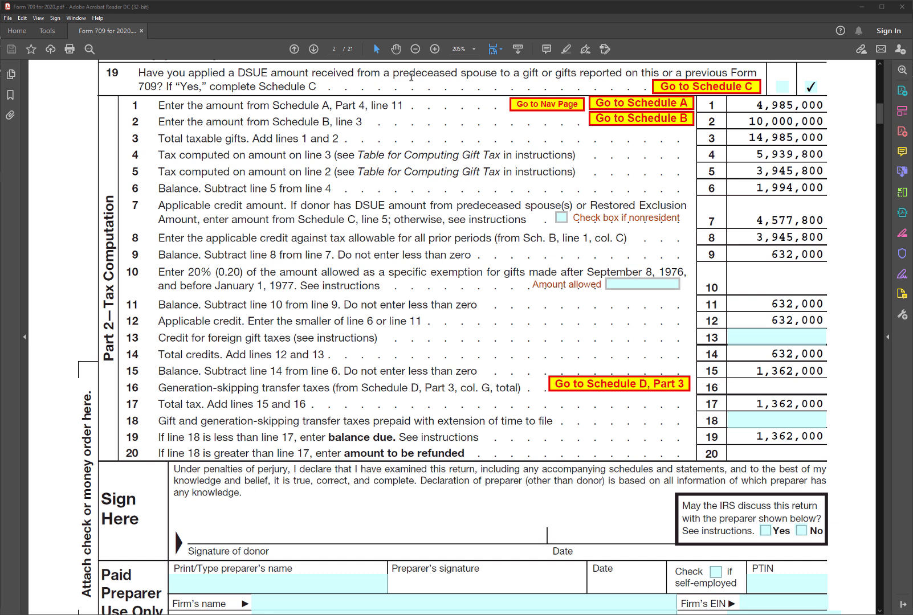
Step: Move the 5,000,000 gift entry out of Schedule A, Part 1 and into Part 2, Direct Skips
click(573, 104)
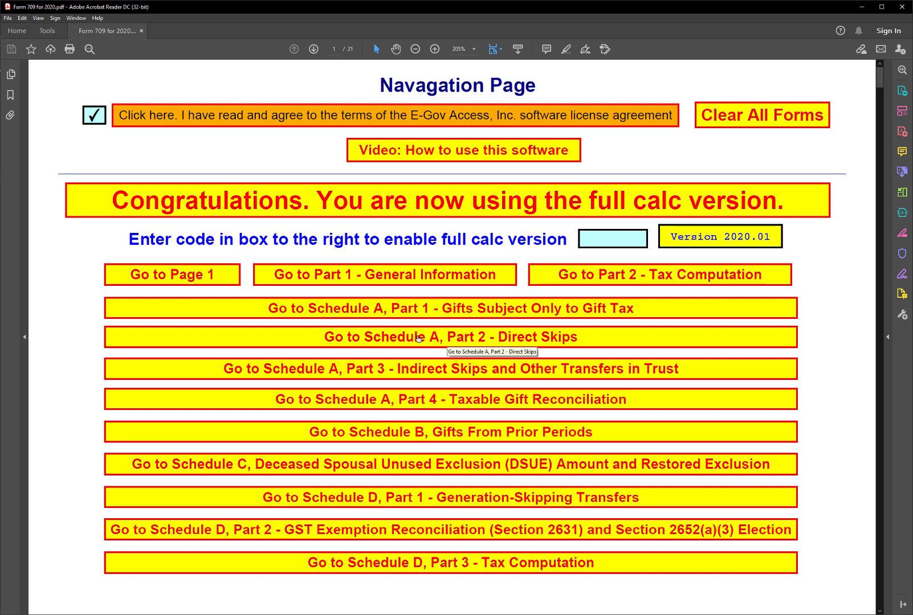
click(415, 340)
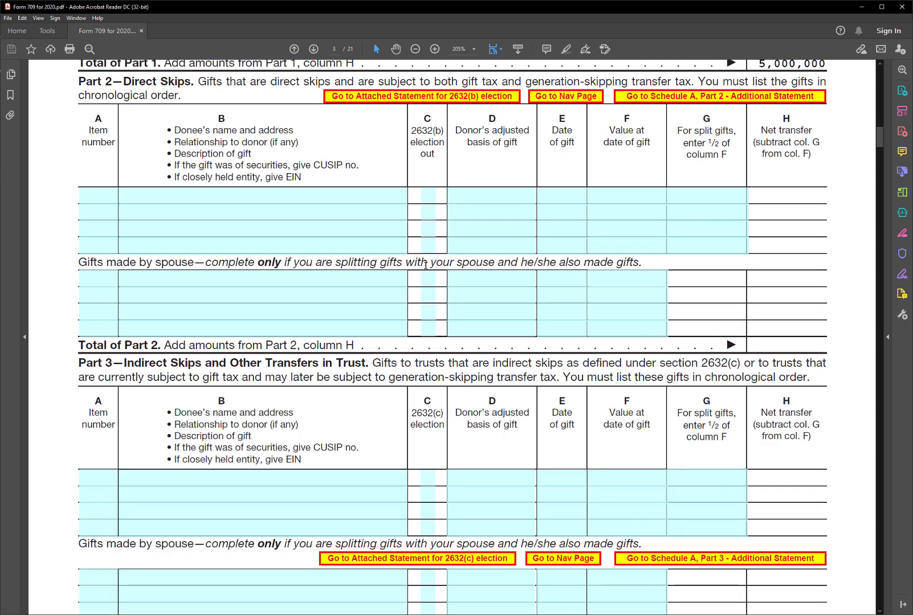
drag(878, 138, 877, 134)
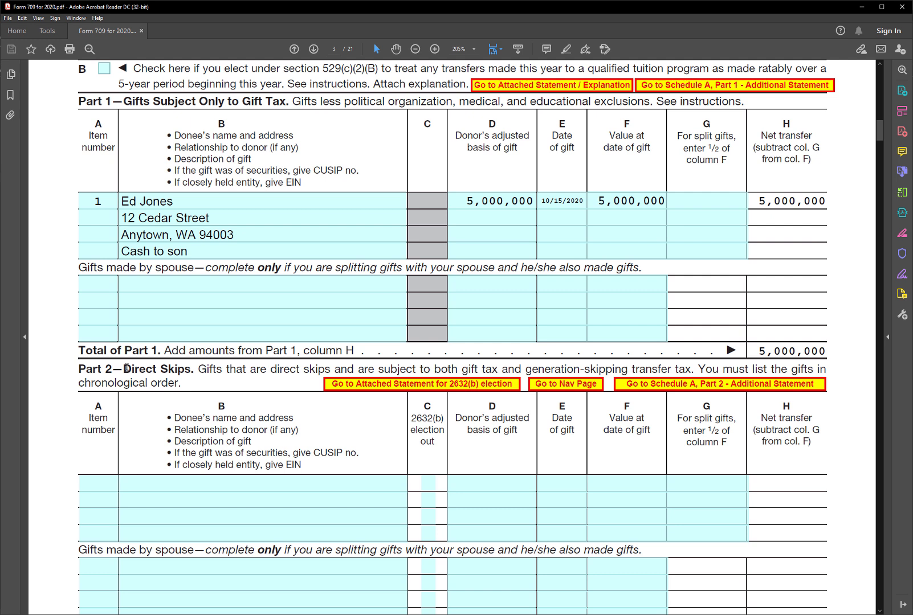
drag(105, 198, 92, 204)
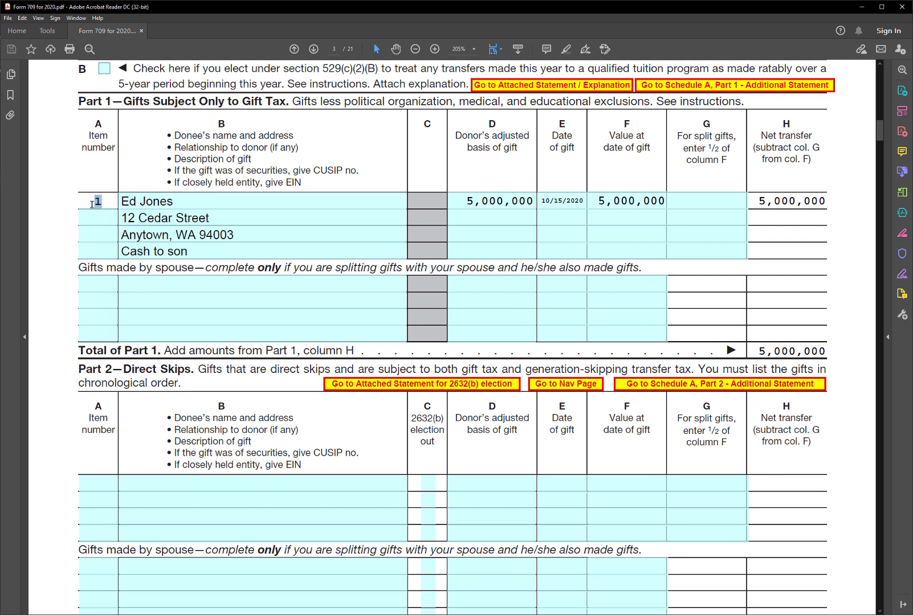
key(BackSpace)
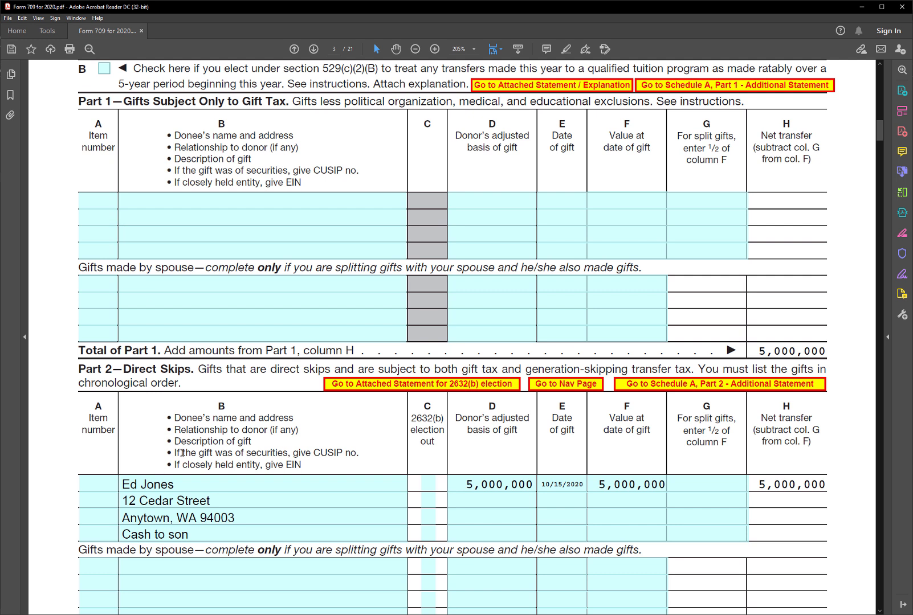
Step: Enter 1 as the item number of the direct skip gift in Schedule A, Part 2
scroll(181, 454, down, 1)
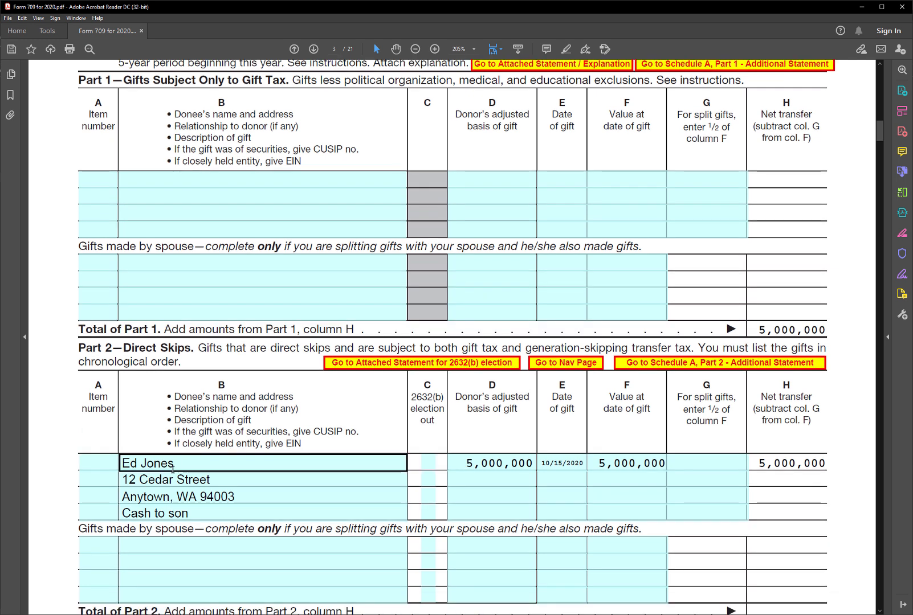
scroll(165, 482, down, 1)
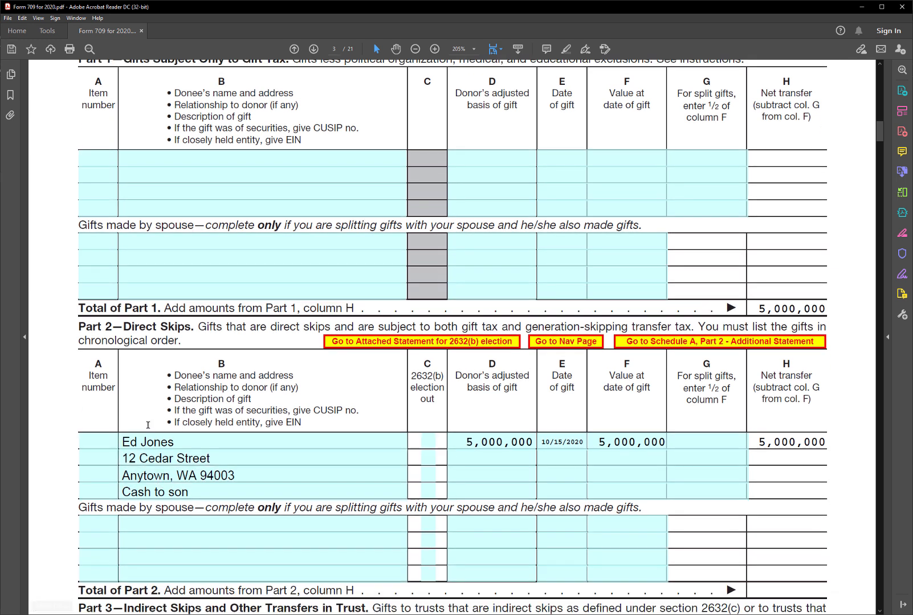
click(100, 440)
text(1)
key(Return)
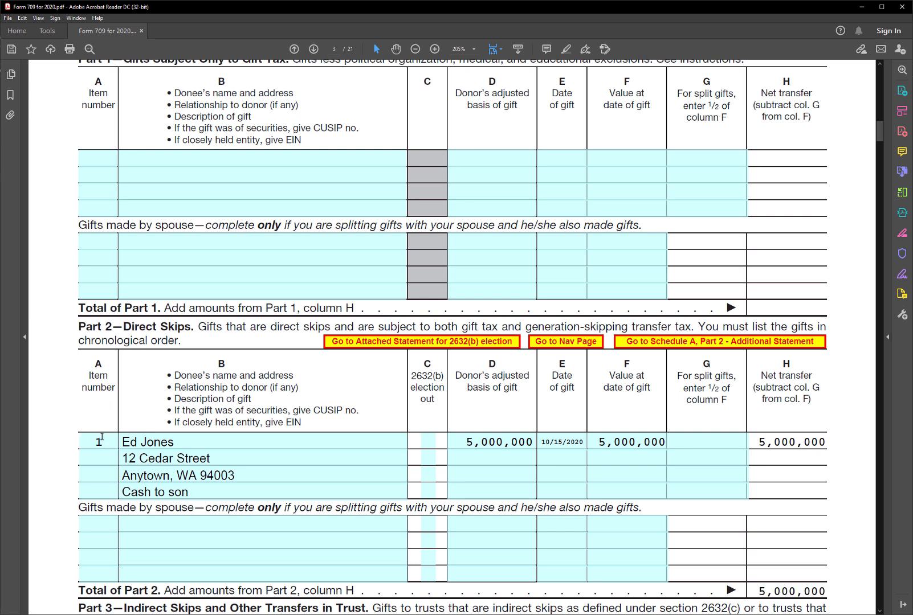
Step: Change the gift description in Schedule A, Part 2 to read "Cash to grandson"
scroll(341, 413, down, 2)
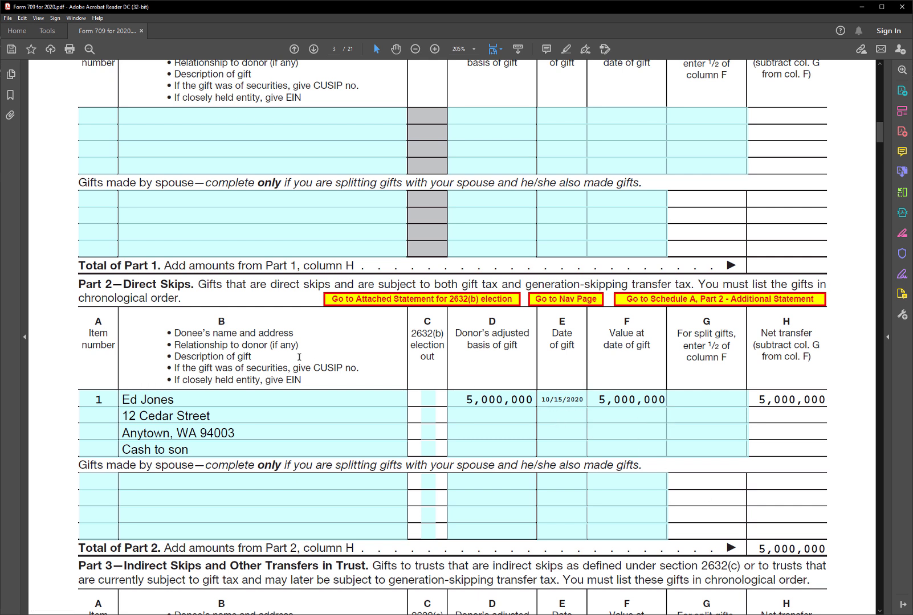
scroll(299, 356, up, 3)
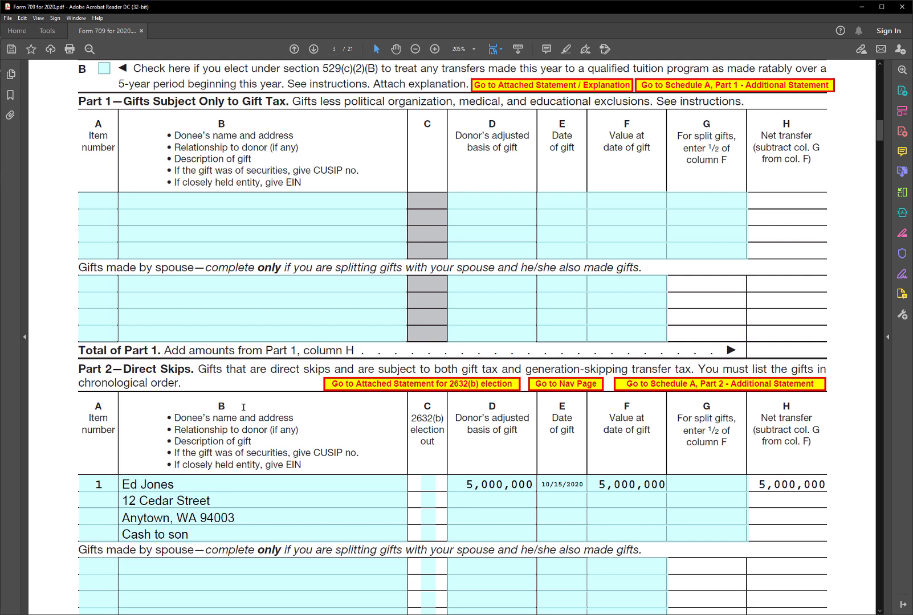
scroll(243, 407, down, 1)
scroll(243, 407, down, 1)
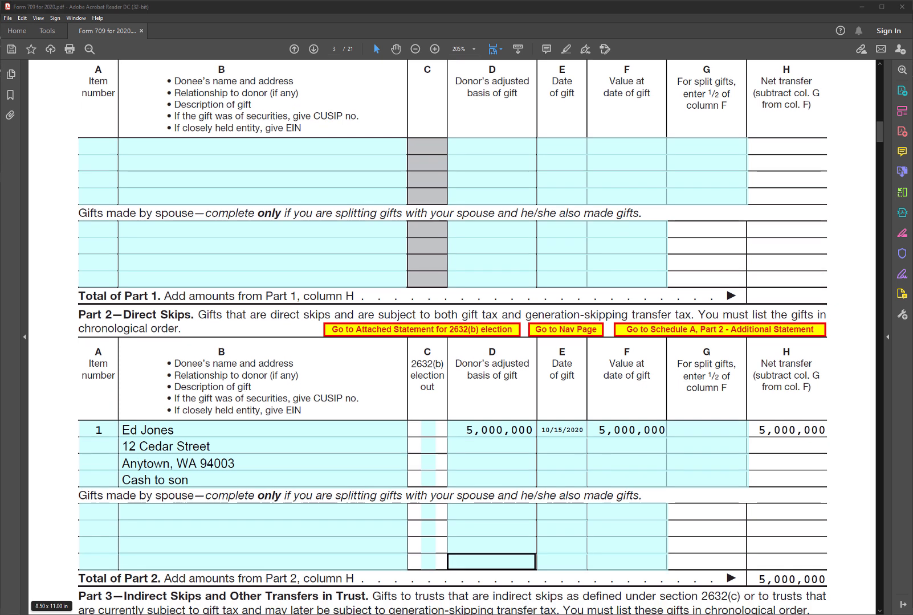
click(225, 513)
click(207, 481)
key(BackSpace)
key(BackSpace)
key(BackSpace)
text(grandson)
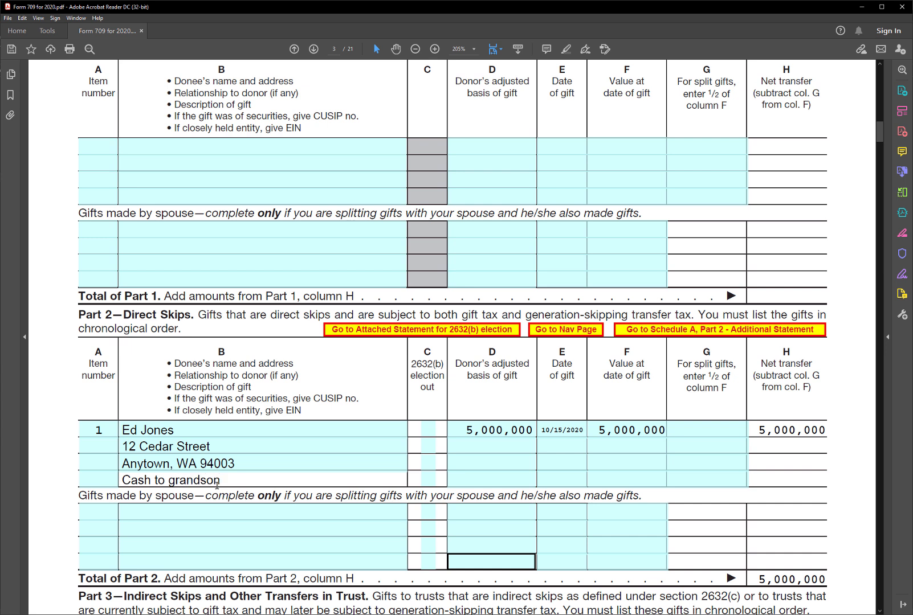
key(Return)
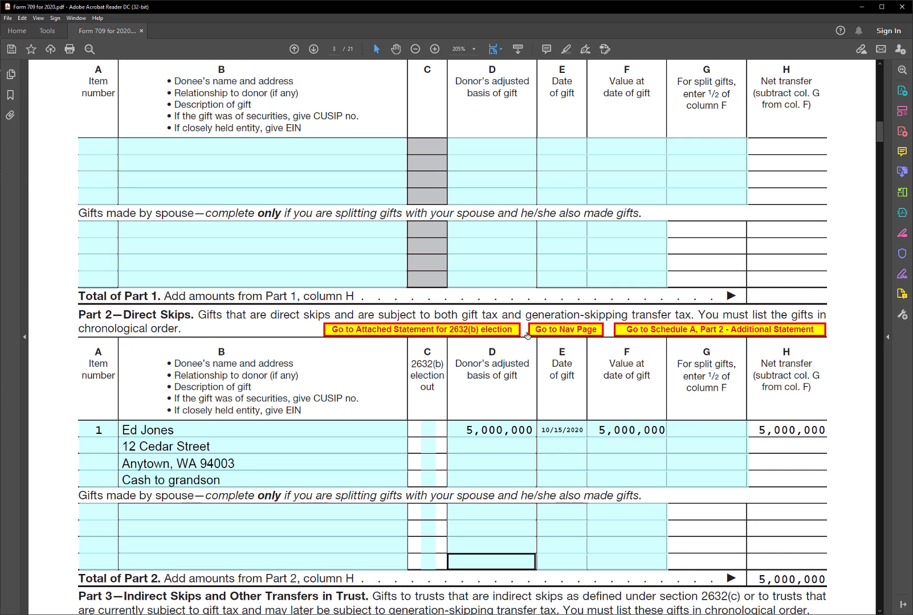
Step: In Schedule D, Part 2, enter 10,000,000 on line 2 as the total exemption used for prior periods
click(571, 334)
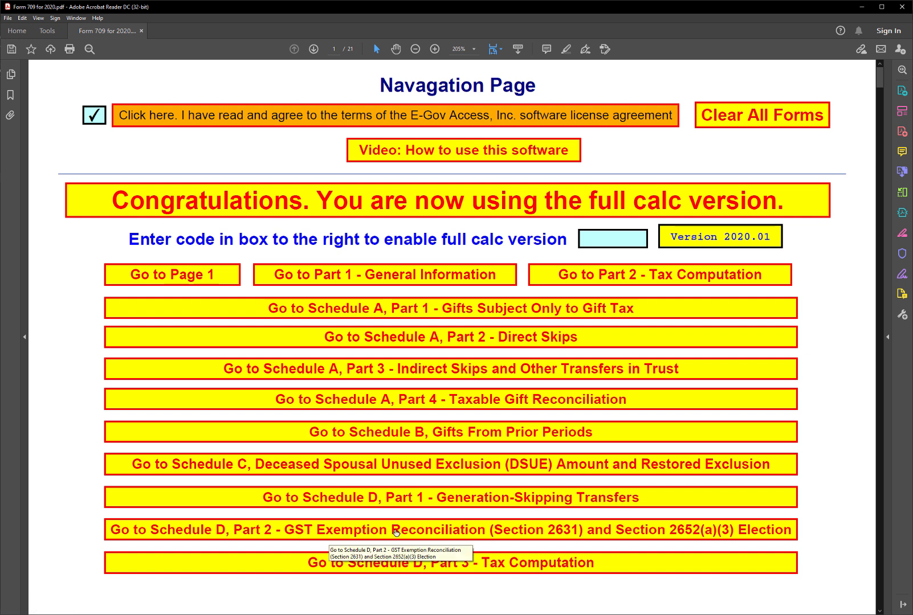
click(428, 531)
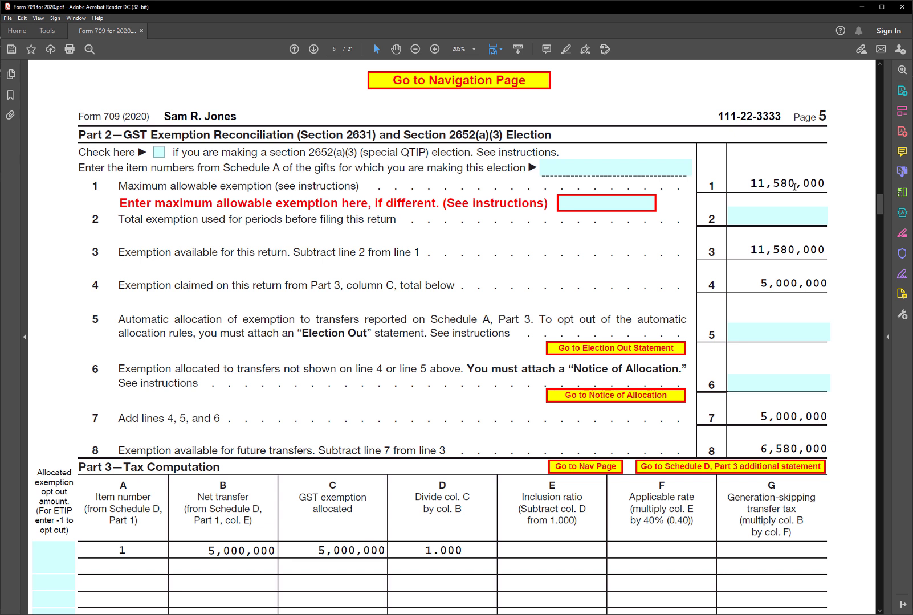
click(775, 216)
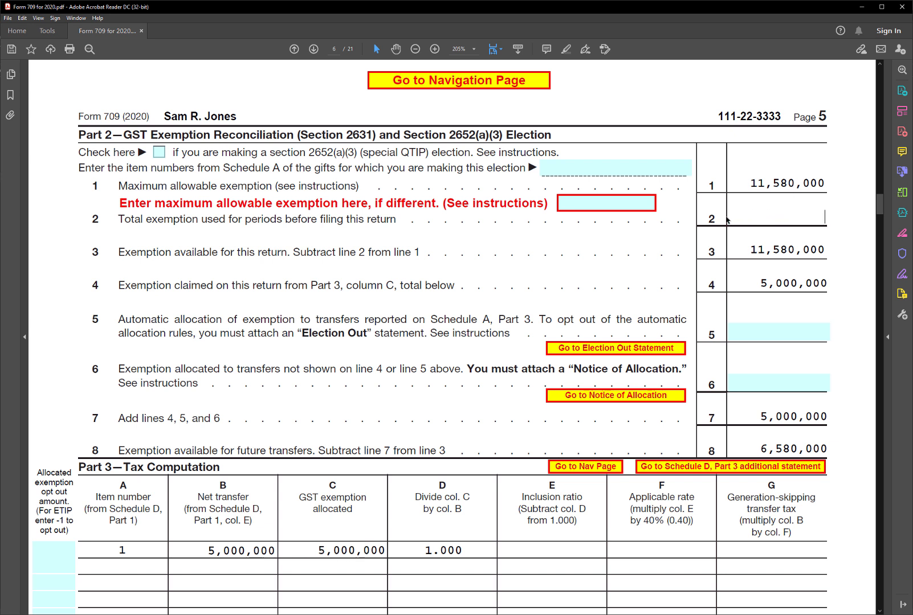
text(10000000)
key(Return)
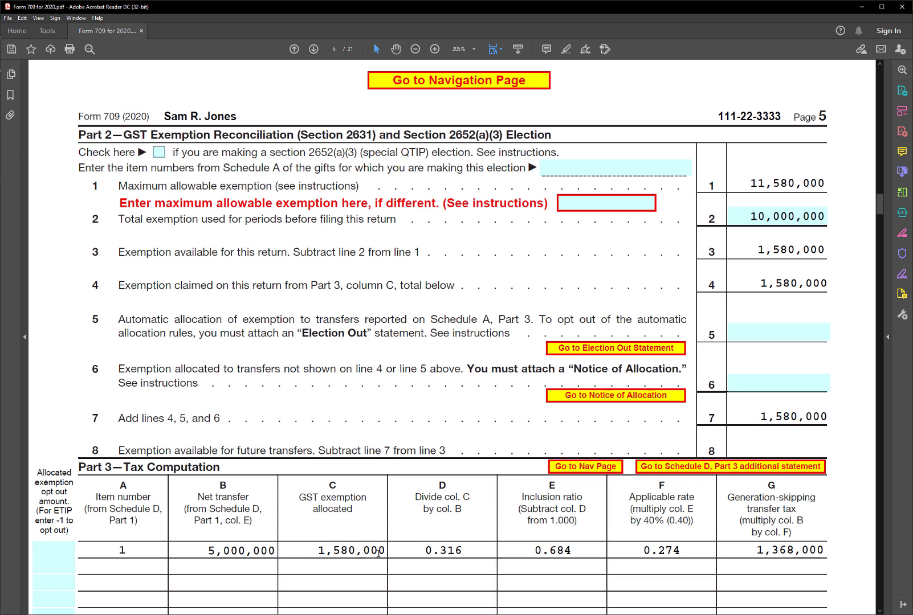
Step: Review the generation-skipping tax in Schedule D, Part 3 and how it carries to Schedule A, Part 4 and the Part 2 Tax Computation
scroll(334, 514, down, 1)
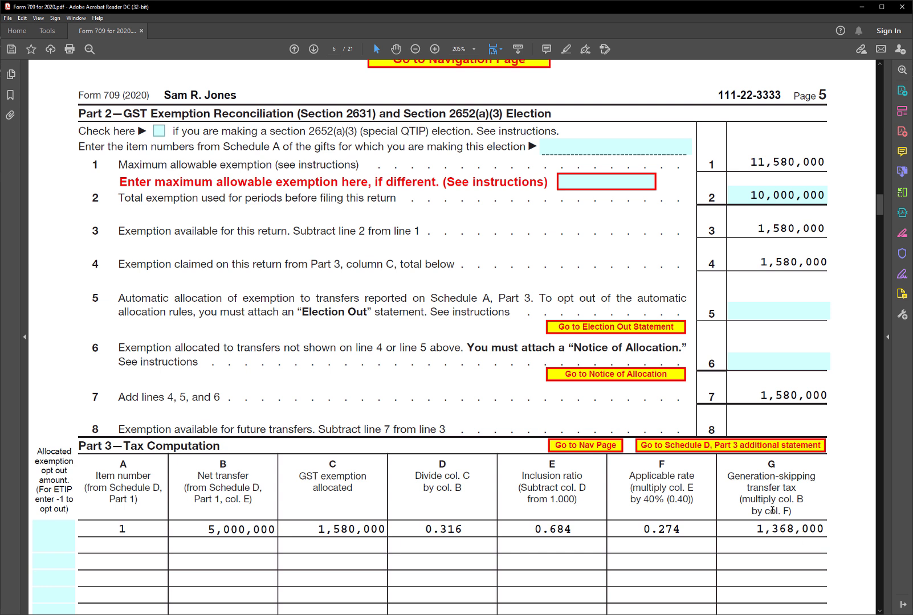
click(611, 446)
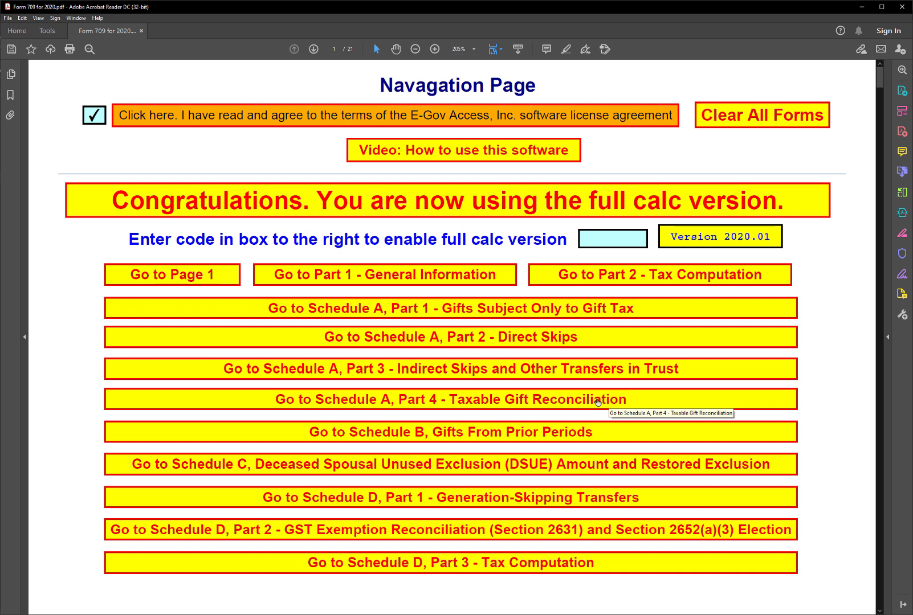
click(595, 401)
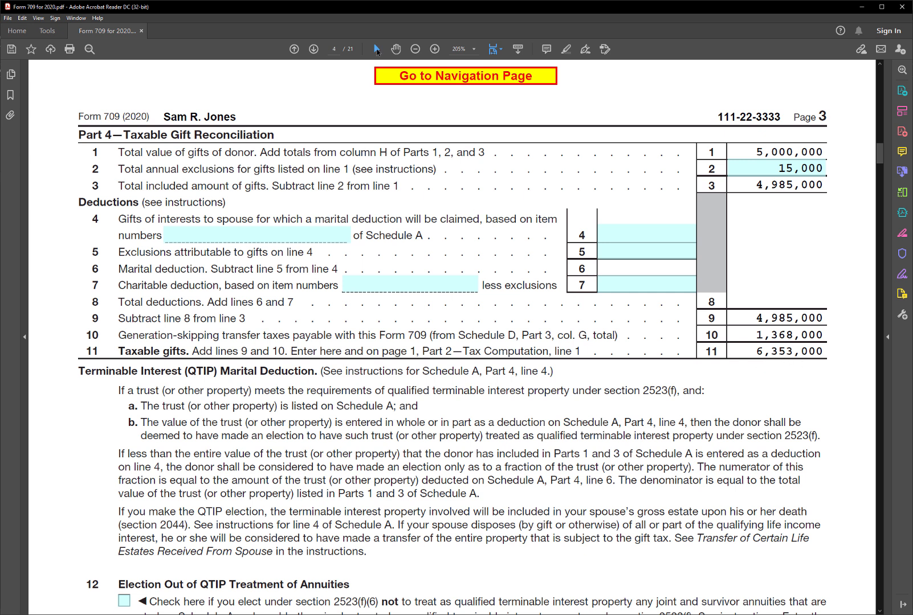
click(444, 78)
click(680, 278)
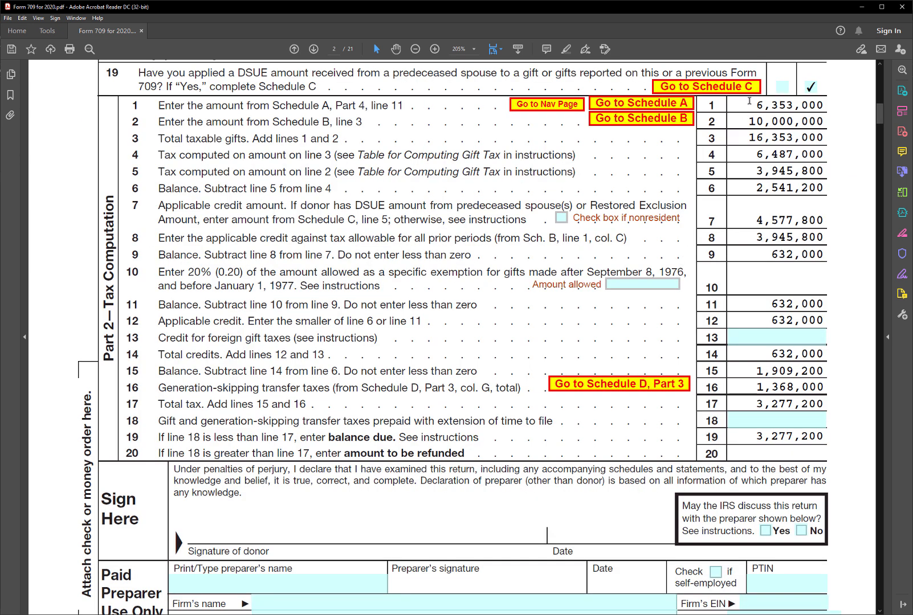